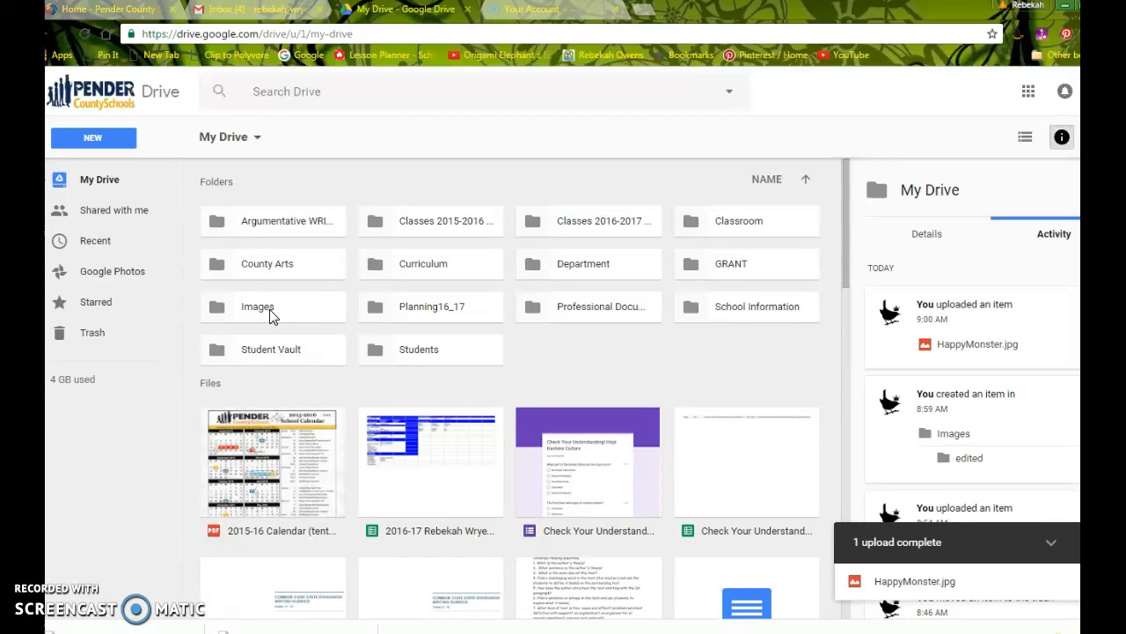
Download 20160915_124533.jpg from the Images folder and save it as a JPEG in the Pictures library.
double_click(271, 312)
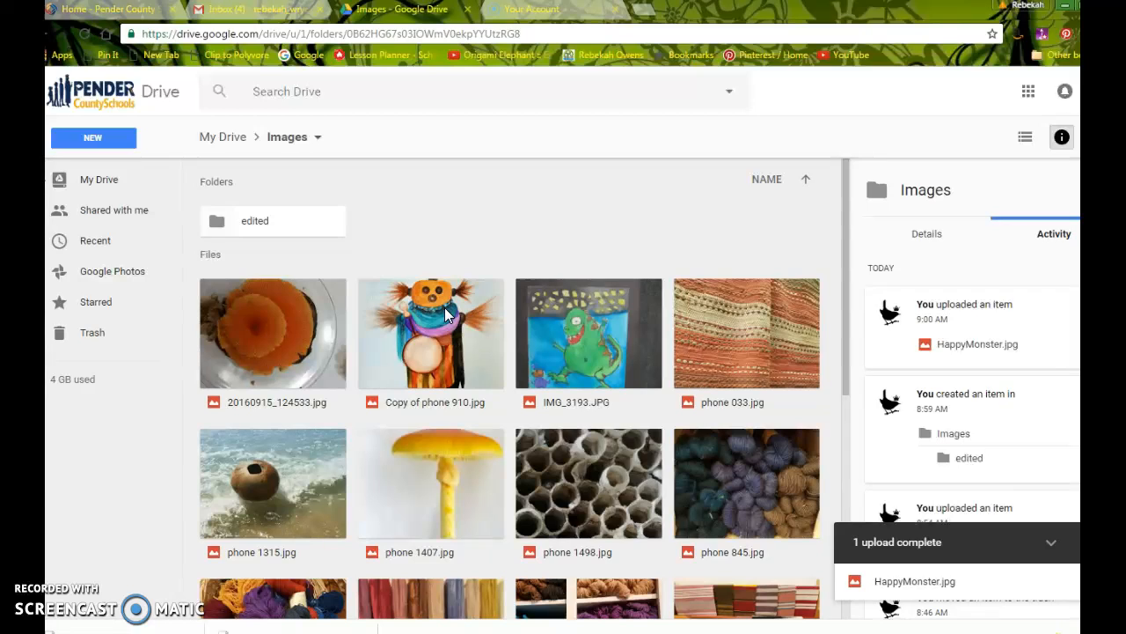
left_click(465, 341)
left_click(300, 309)
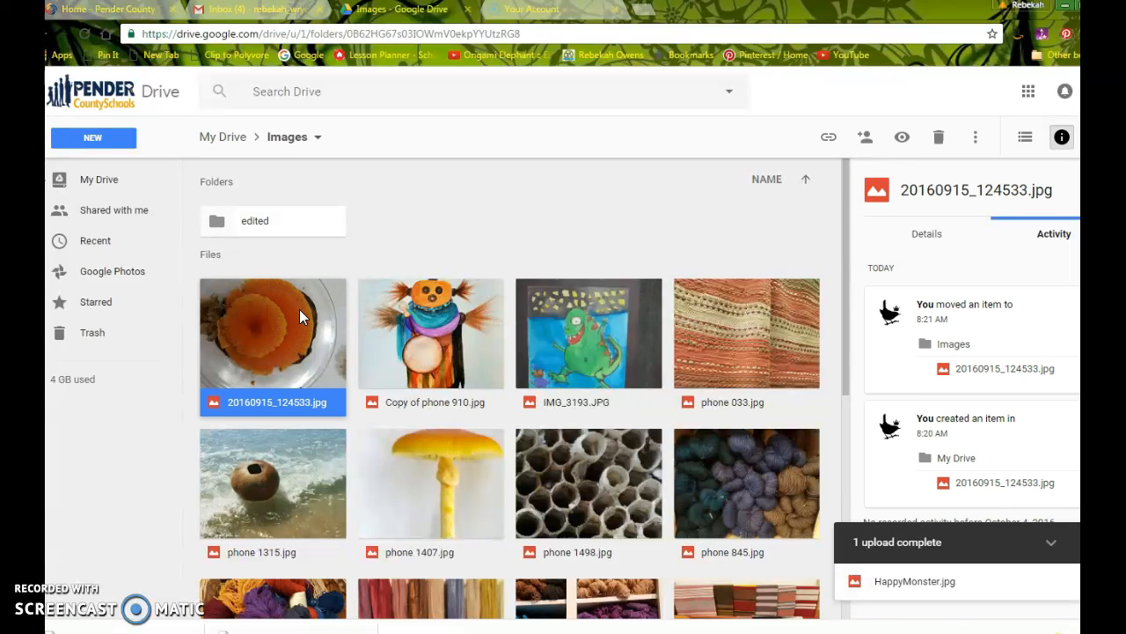
right_click(290, 320)
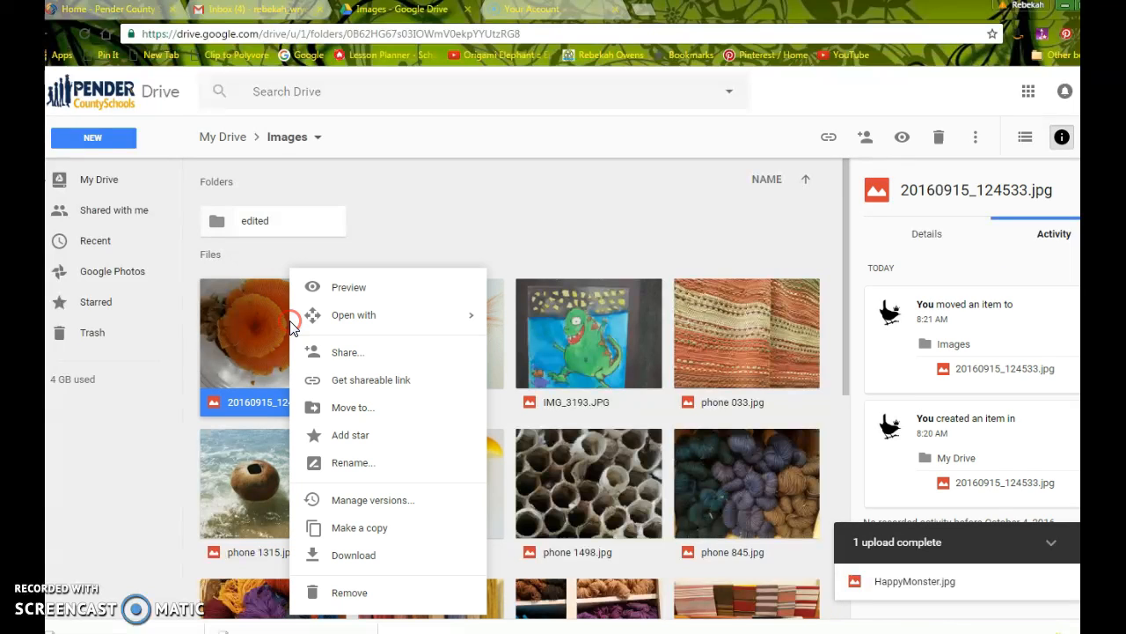
left_click(334, 557)
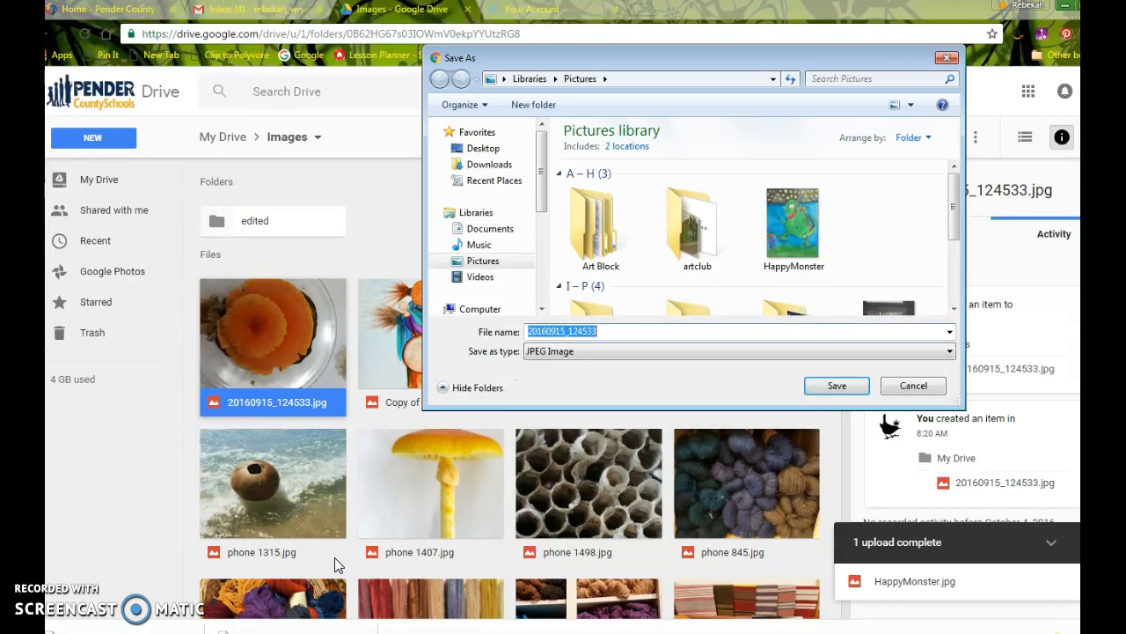
left_click(850, 385)
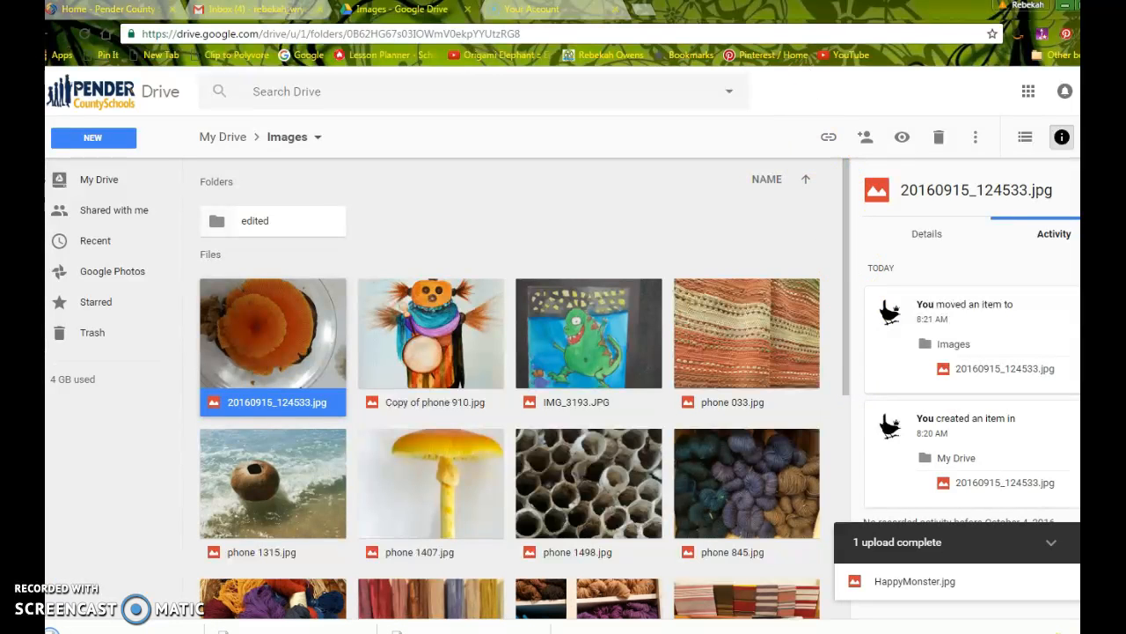
Load the Pixlr Editor at pixlr.com/editor/ in a new browser tab.
left_click(658, 10)
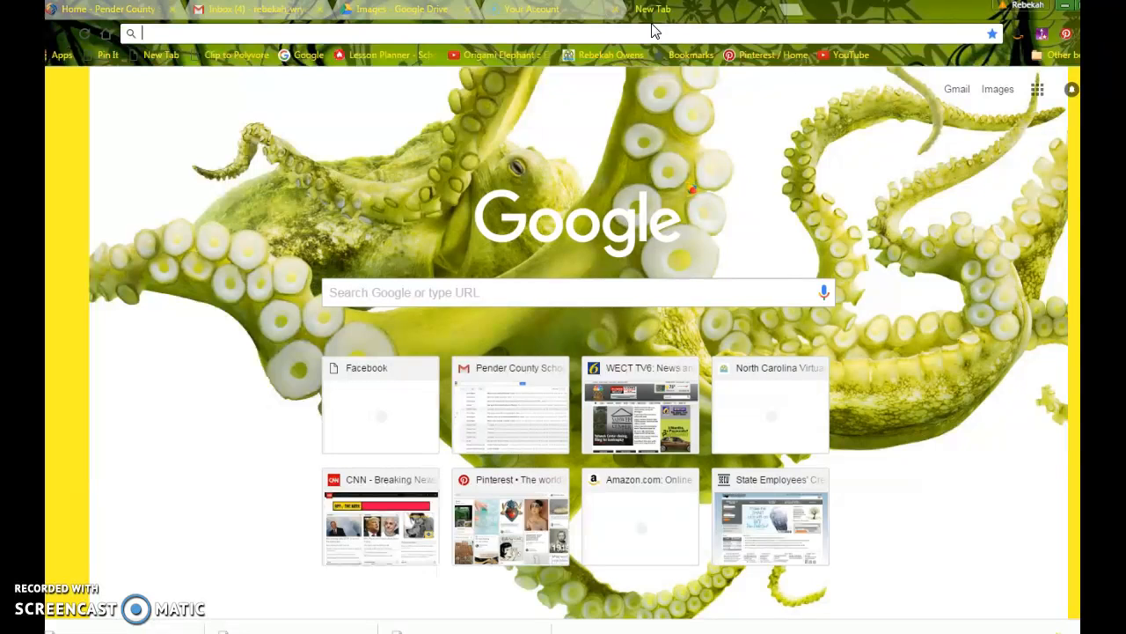
type("pixlr.com/editor/")
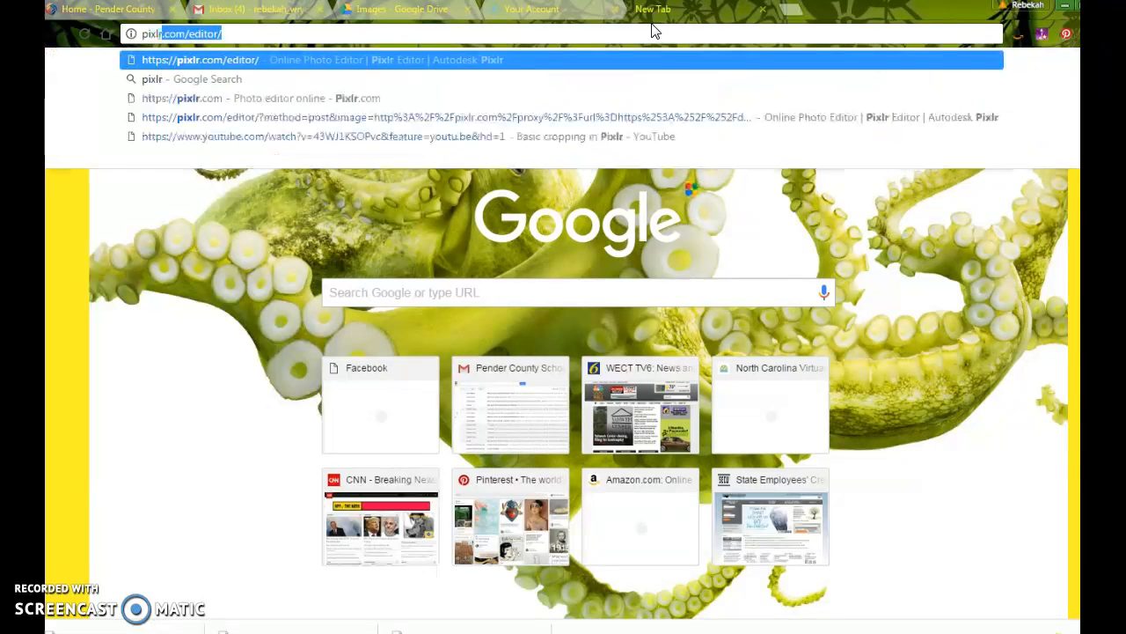
key("Return")
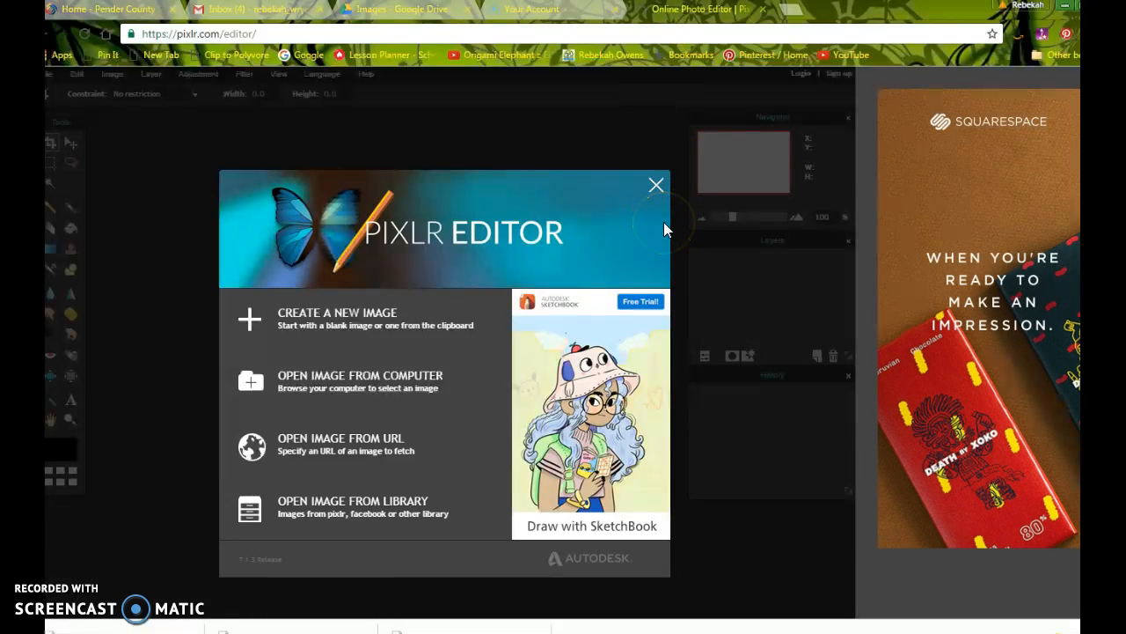
Open the image 20160915_124533 from the computer's Pictures library for editing.
left_click(394, 377)
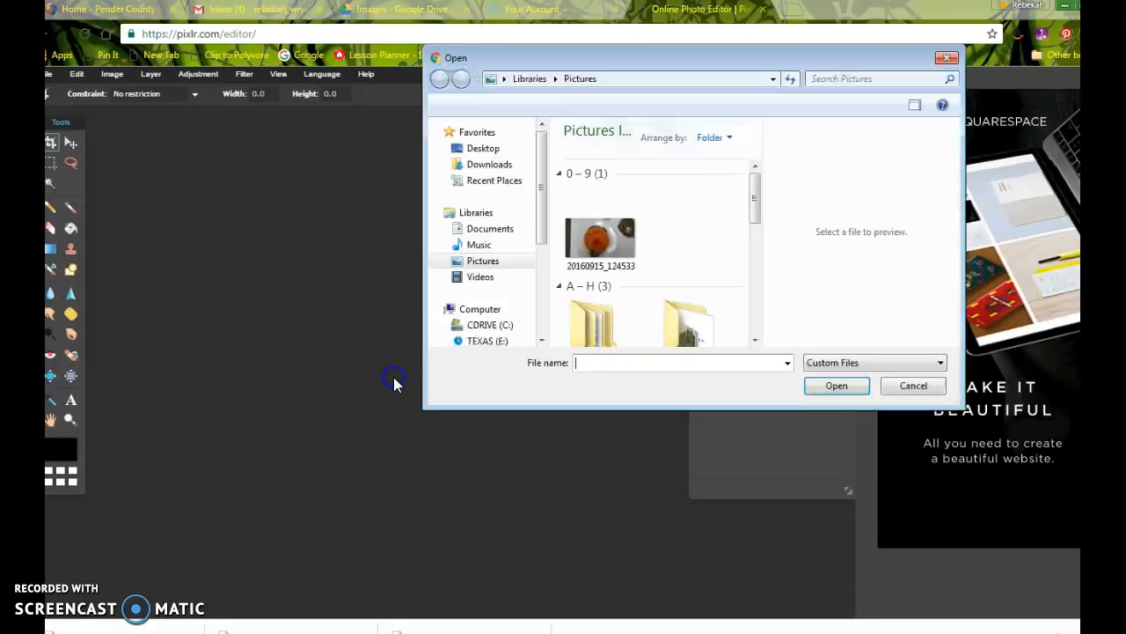
left_click(605, 243)
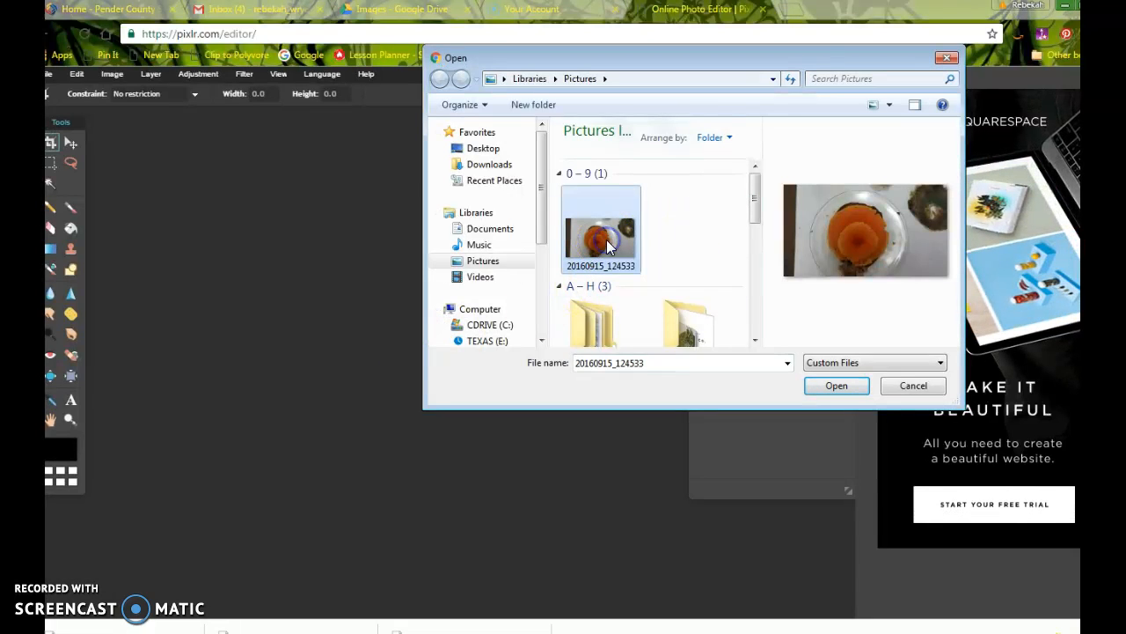
left_click(834, 386)
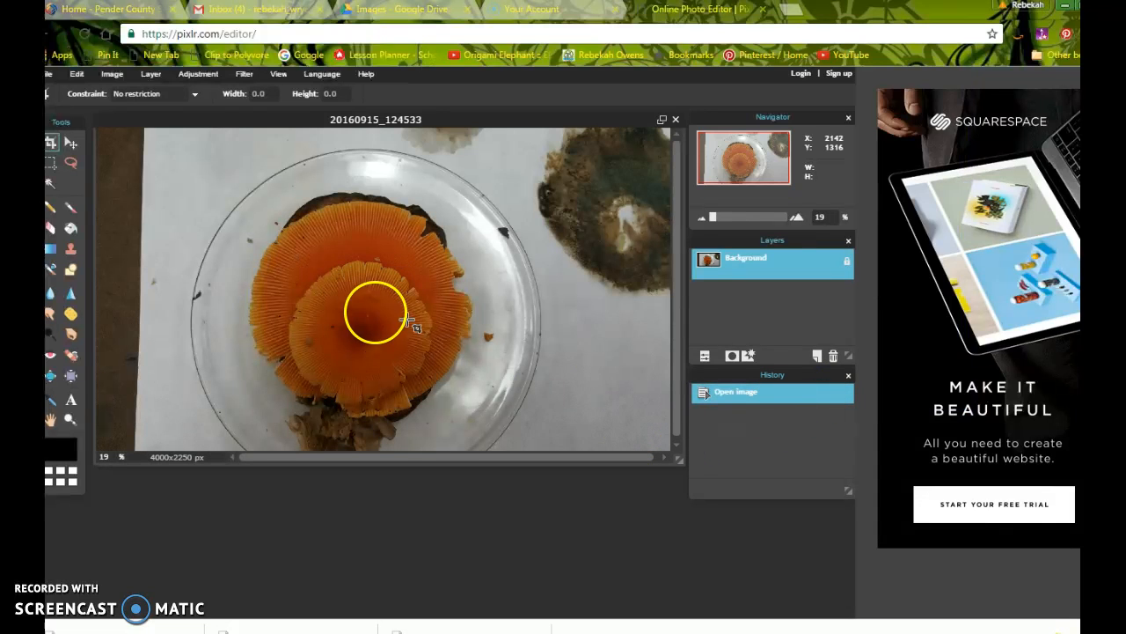
Crop the photo to the glass dish holding the orange mushroom, about 2426 x 2100 px.
left_click(426, 397)
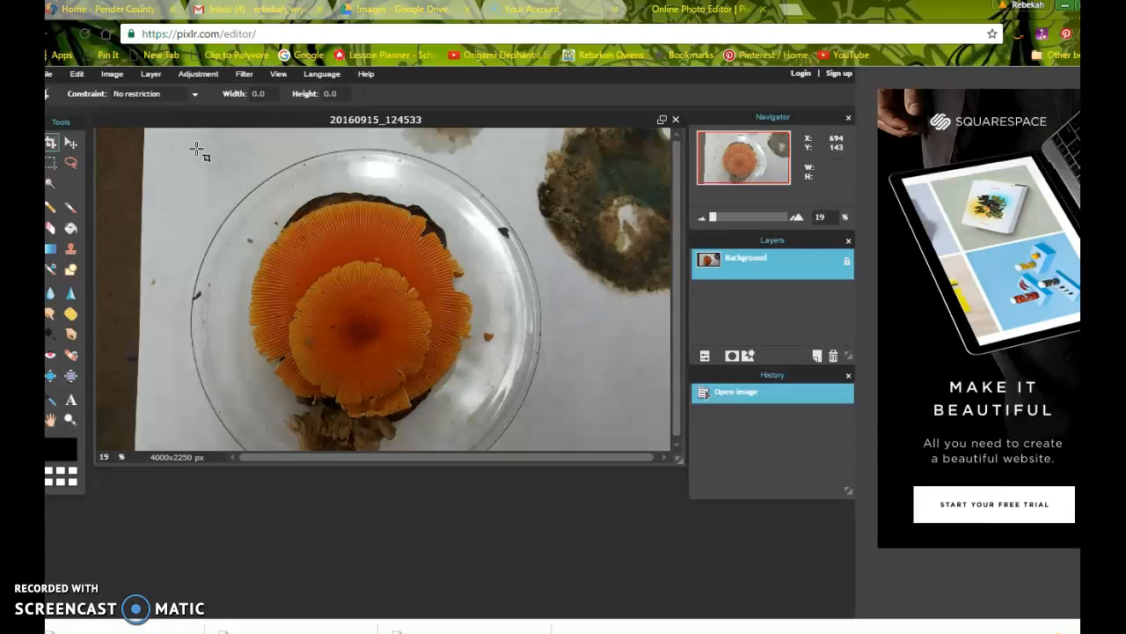
left_click_drag(192, 146, 544, 457)
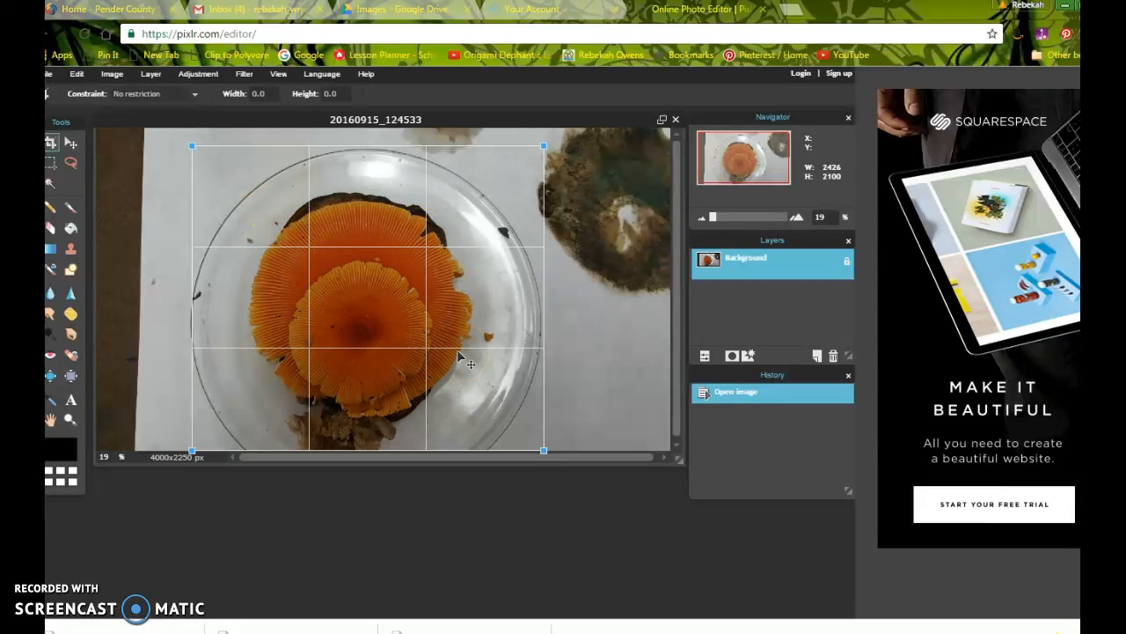
key("Return")
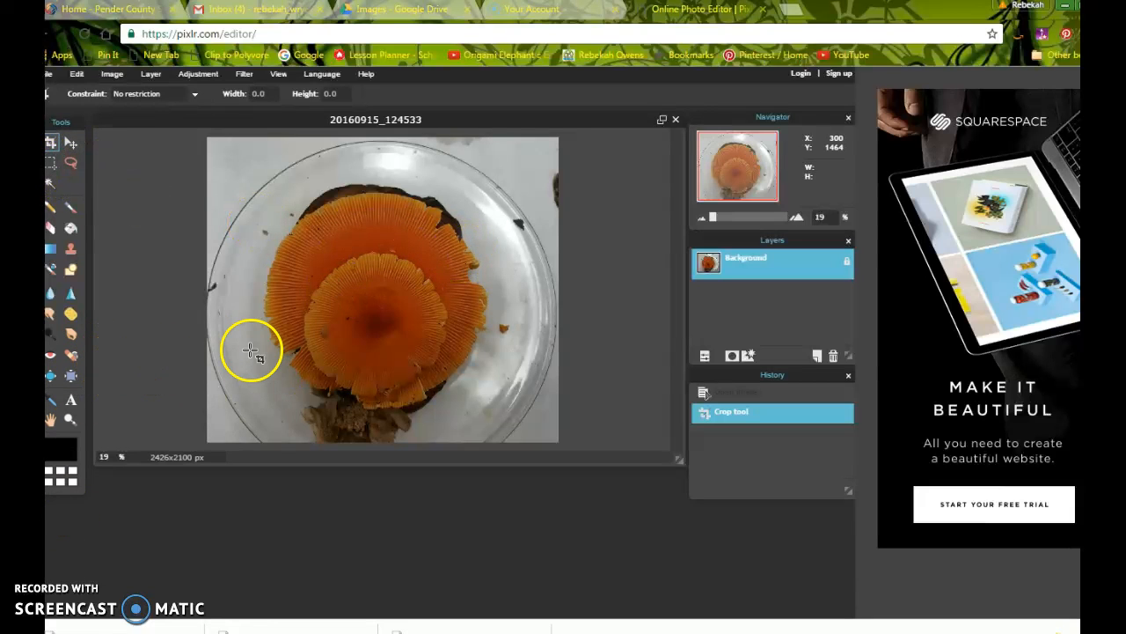
Zoom in on the orange mushroom to 49% and examine its surface and edges in different areas.
left_click(71, 420)
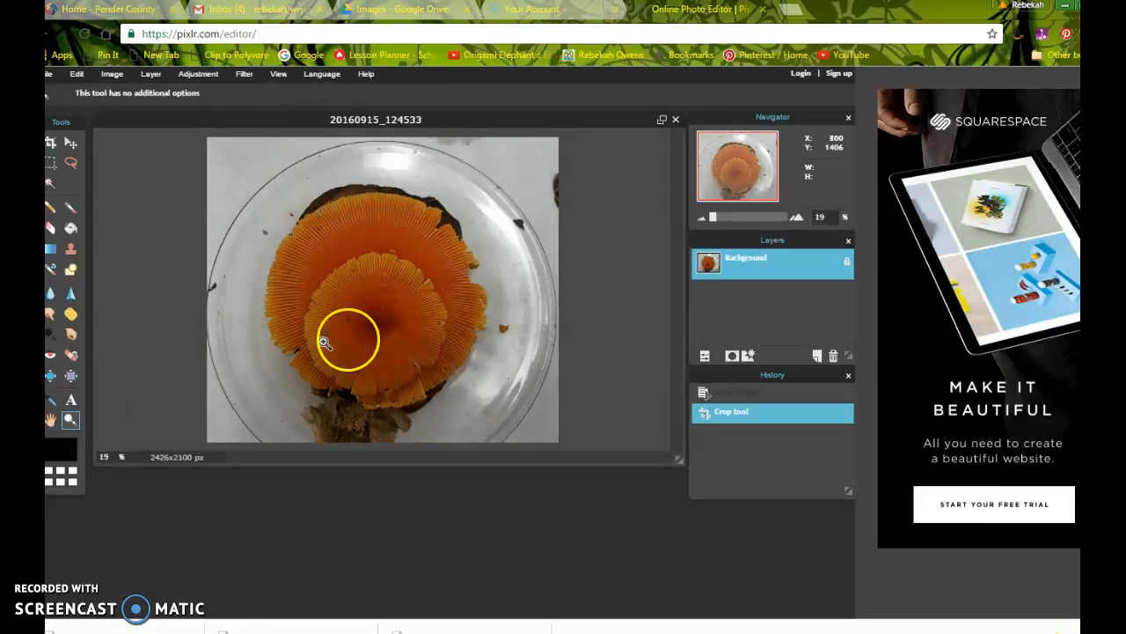
left_click(398, 336)
left_click(414, 343)
left_click(447, 343)
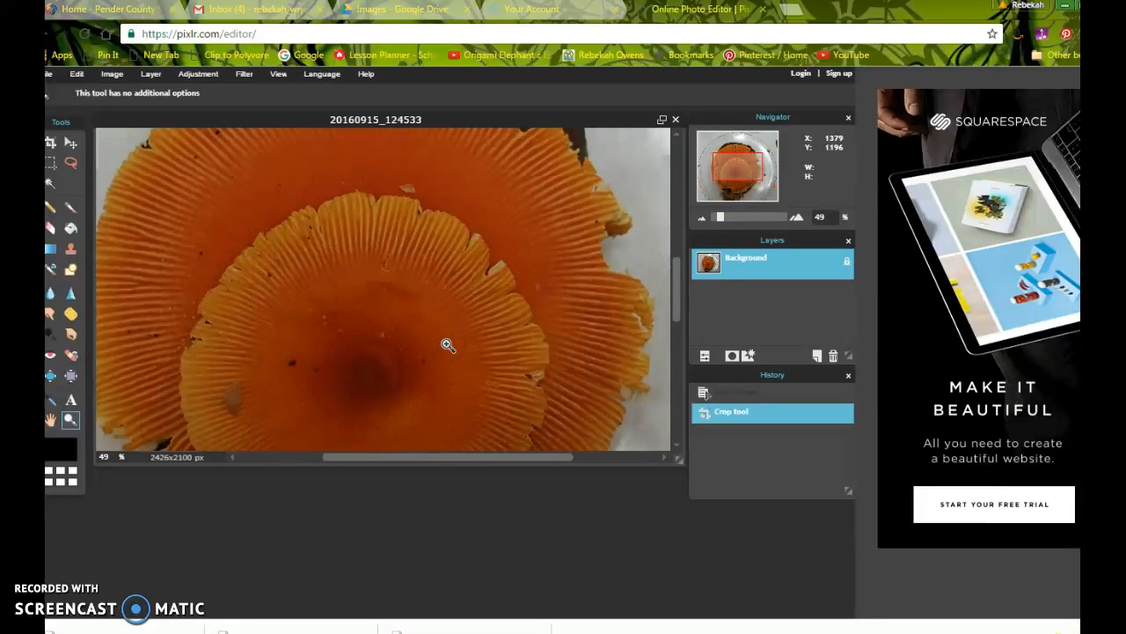
left_click(72, 146)
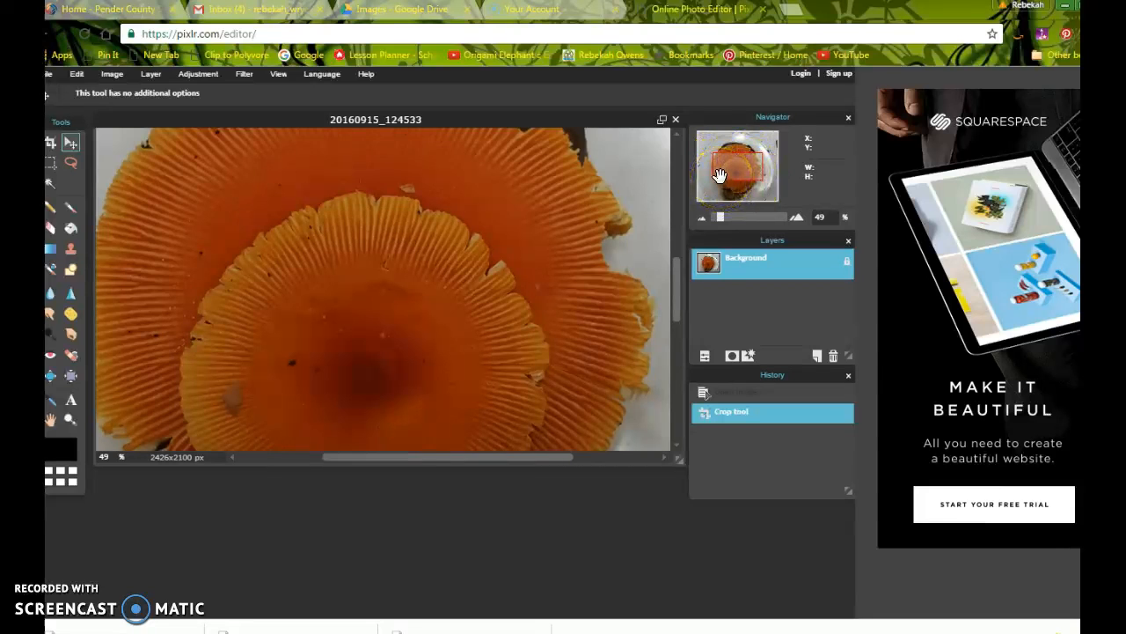
left_click_drag(505, 322, 508, 305)
mouse_move(731, 163)
left_mouse_down()
mouse_move(749, 178)
mouse_move(713, 197)
mouse_move(698, 157)
mouse_move(744, 167)
mouse_move(733, 165)
left_mouse_up()
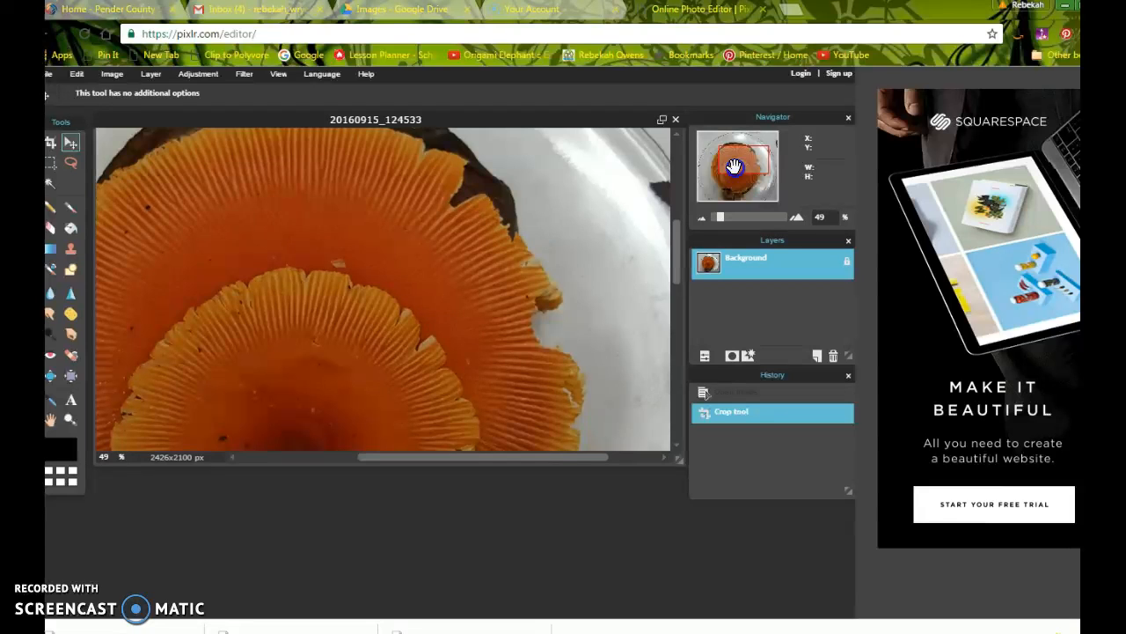
left_click_drag(733, 165, 728, 170)
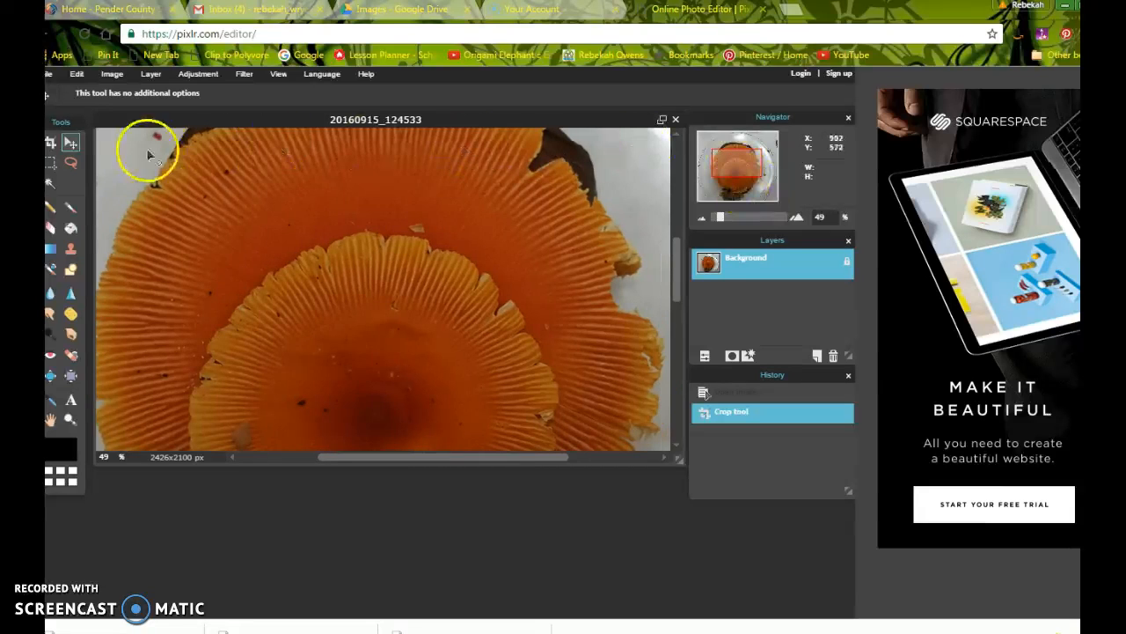
Crop the image more tightly around the orange mushroom, to about 1635 x 1660 px.
left_click(49, 146)
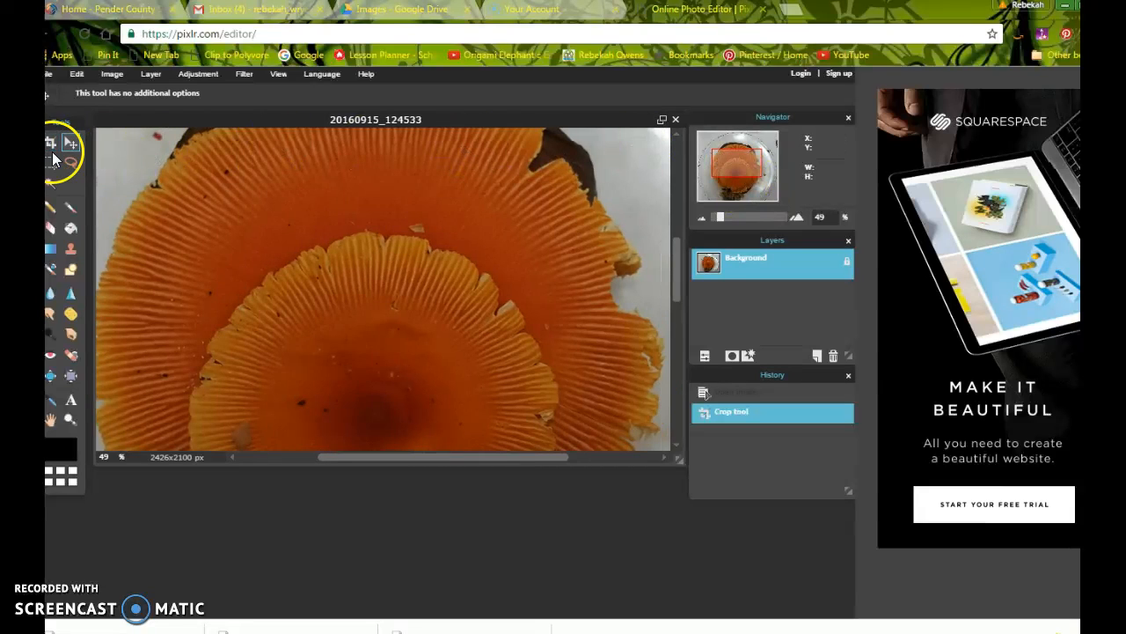
left_click(71, 420)
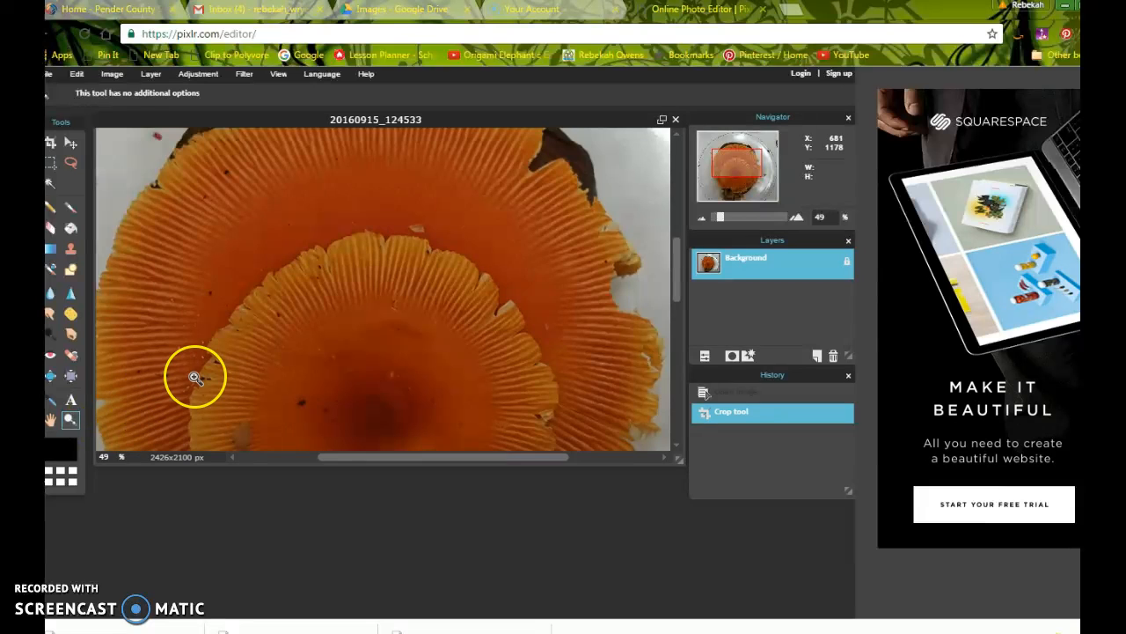
scroll(195, 377, "up", 1)
scroll(196, 376, "down", 3)
scroll(195, 377, "down", 3)
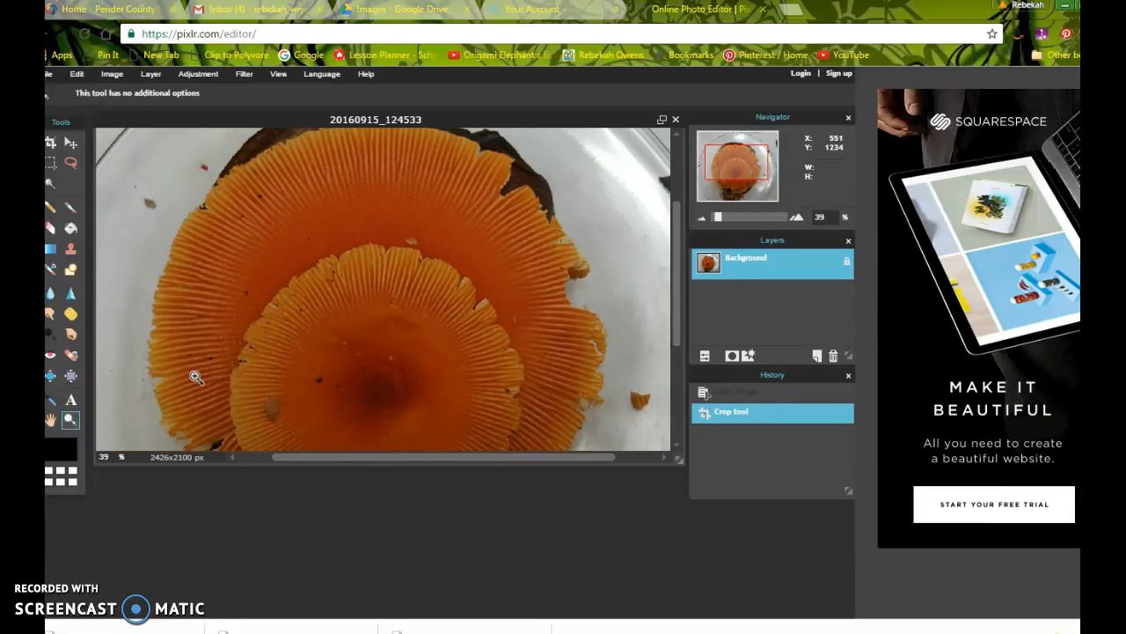
scroll(195, 376, "down", 1)
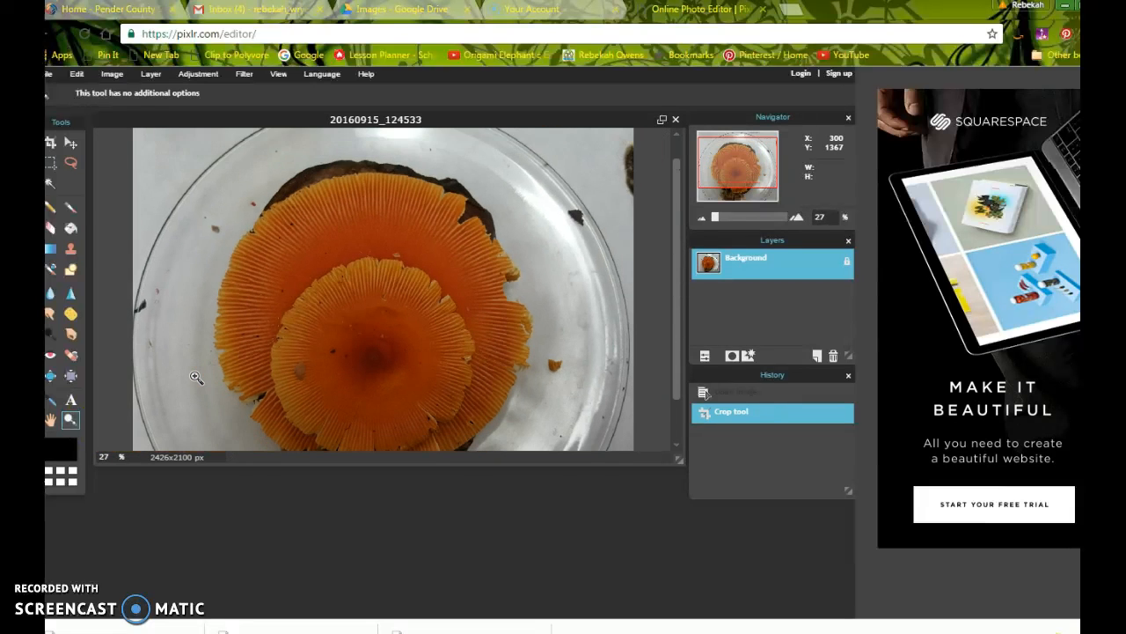
scroll(195, 376, "down", 1)
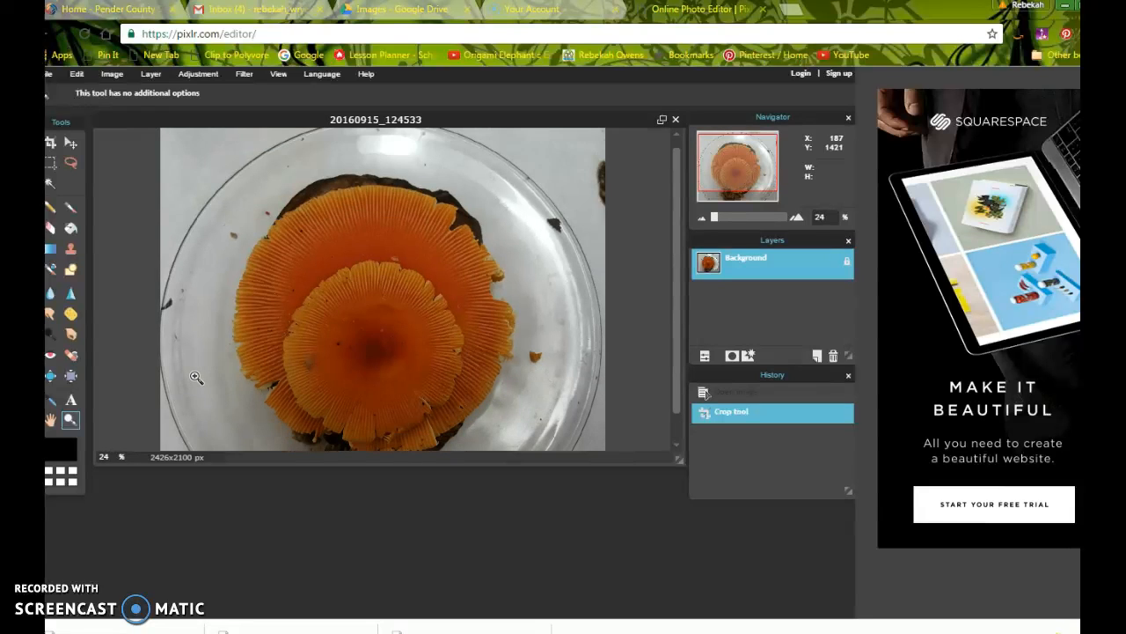
scroll(195, 377, "down", 1)
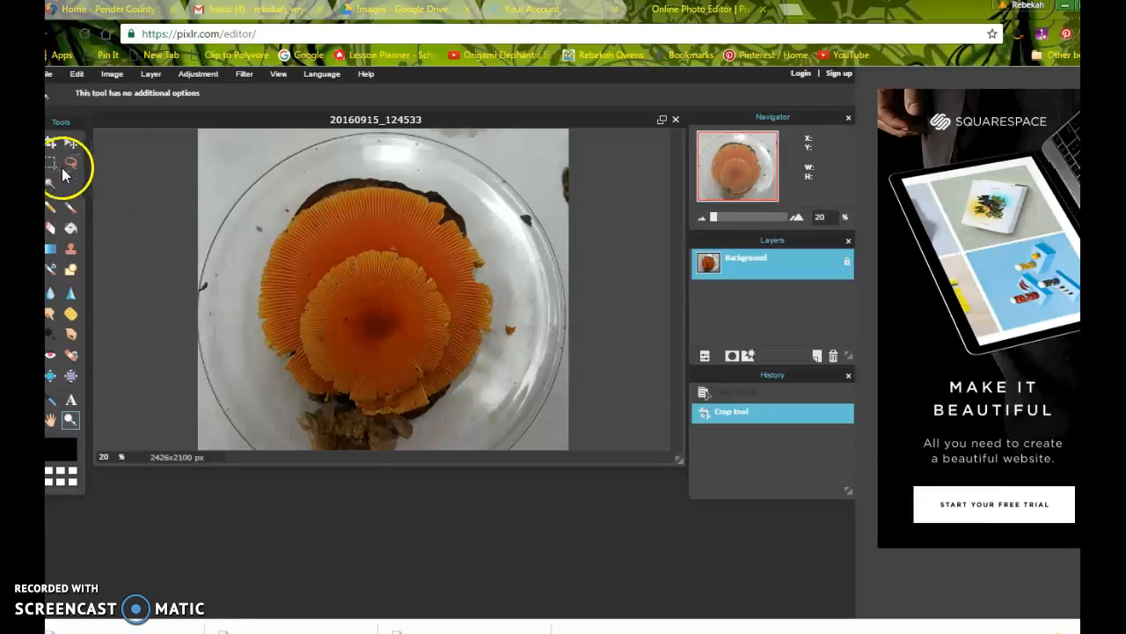
left_click(51, 142)
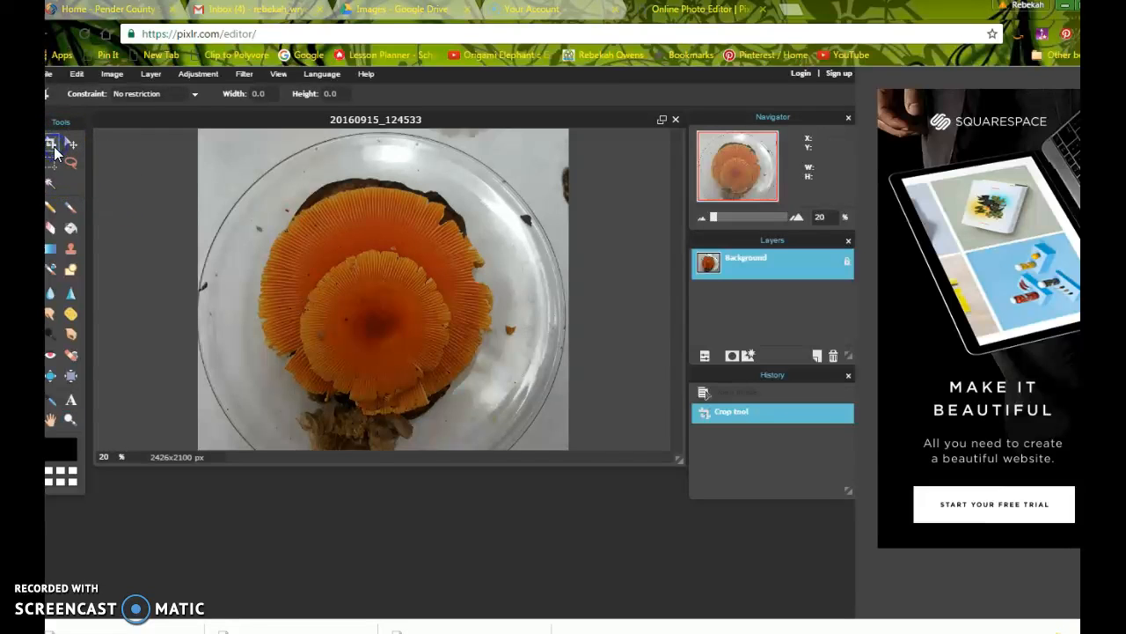
left_click(261, 201)
left_click_drag(260, 201, 501, 419)
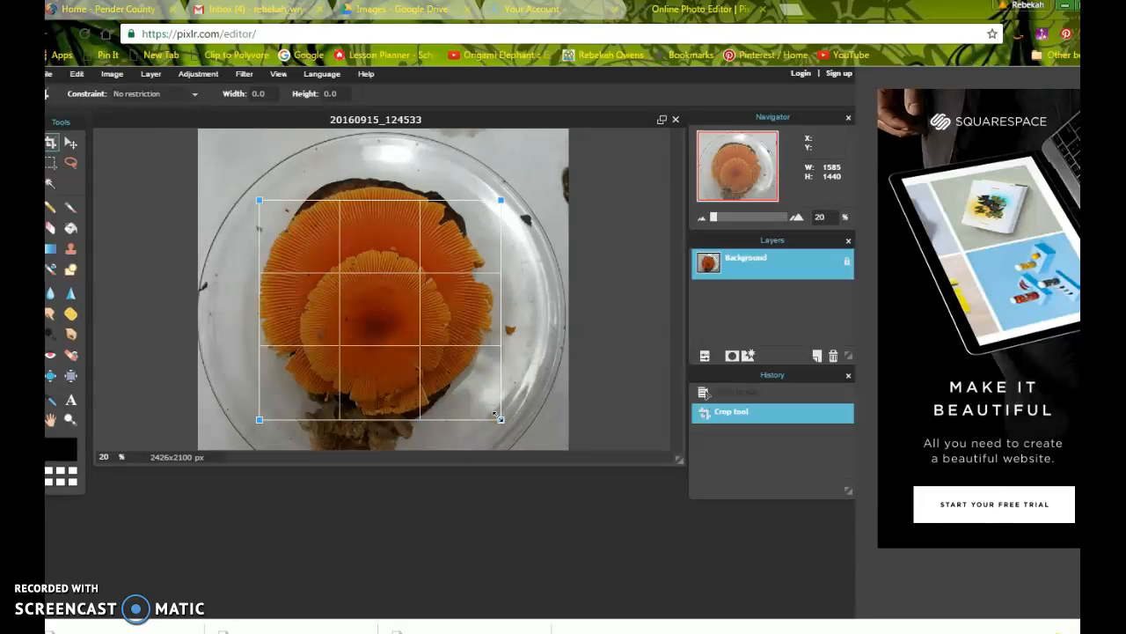
left_click_drag(260, 200, 253, 167)
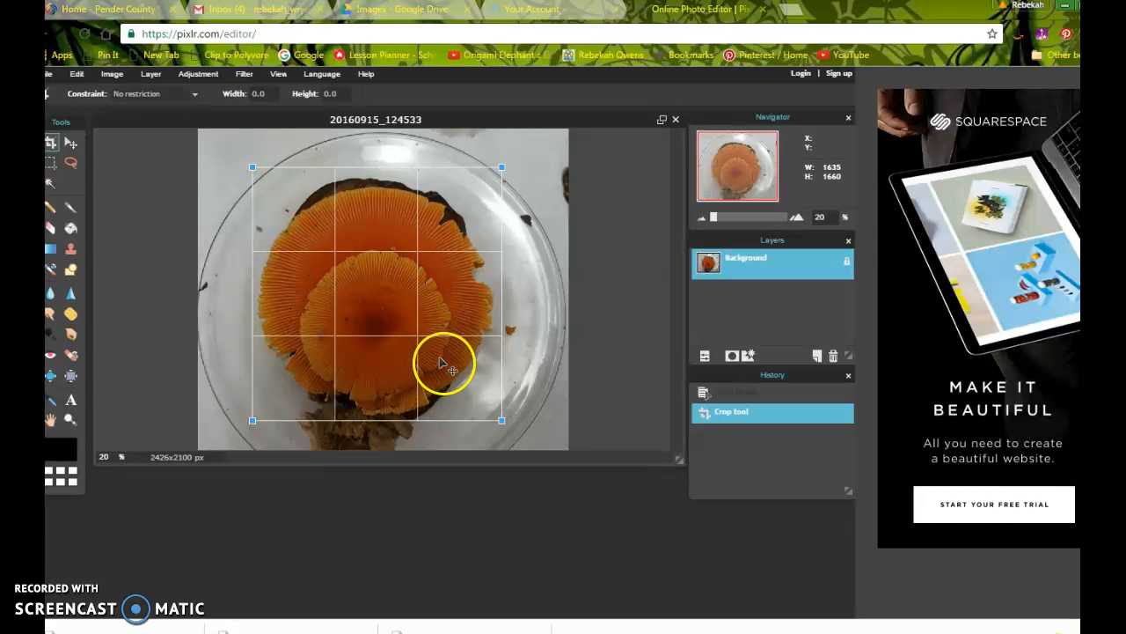
left_click_drag(383, 363, 383, 363)
left_click(383, 363)
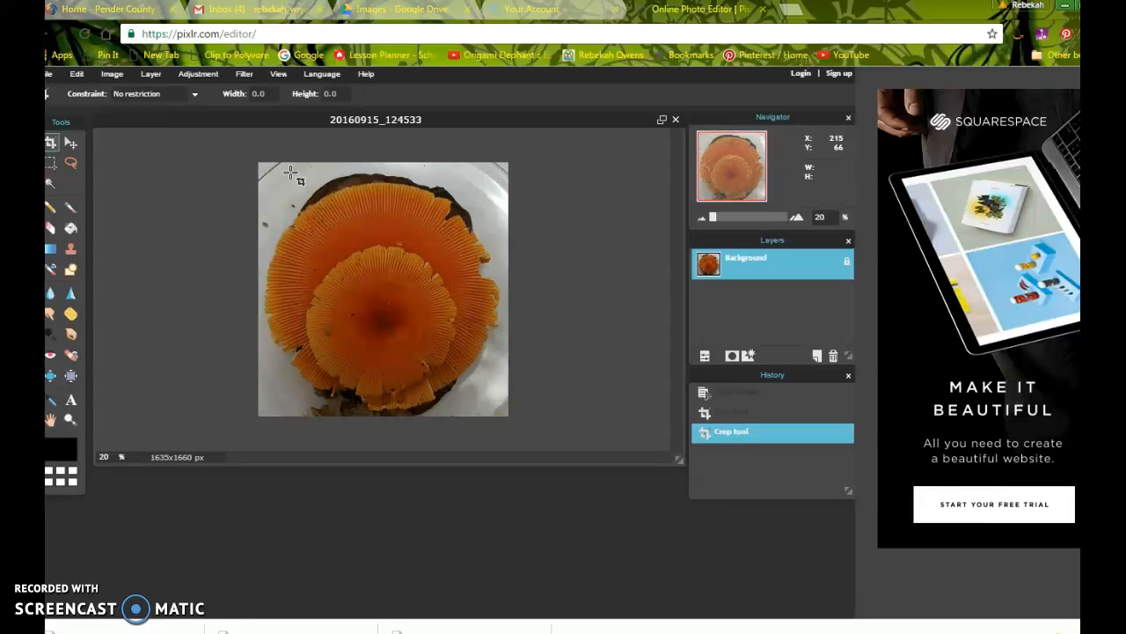
Trim the remaining margins around the mushroom with another crop of about 1545 x 1575 px.
left_click(52, 143)
left_click_drag(269, 167, 505, 410)
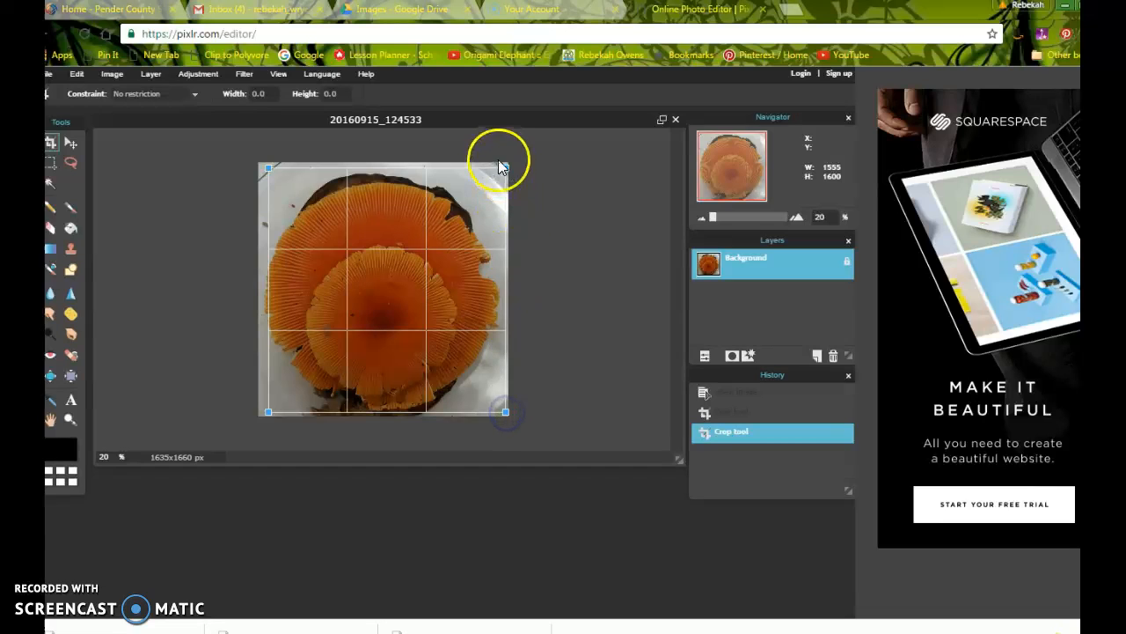
mouse_move(505, 165)
left_mouse_down()
mouse_move(488, 171)
mouse_move(499, 172)
left_mouse_up()
left_click_drag(269, 172, 266, 173)
double_click(423, 322)
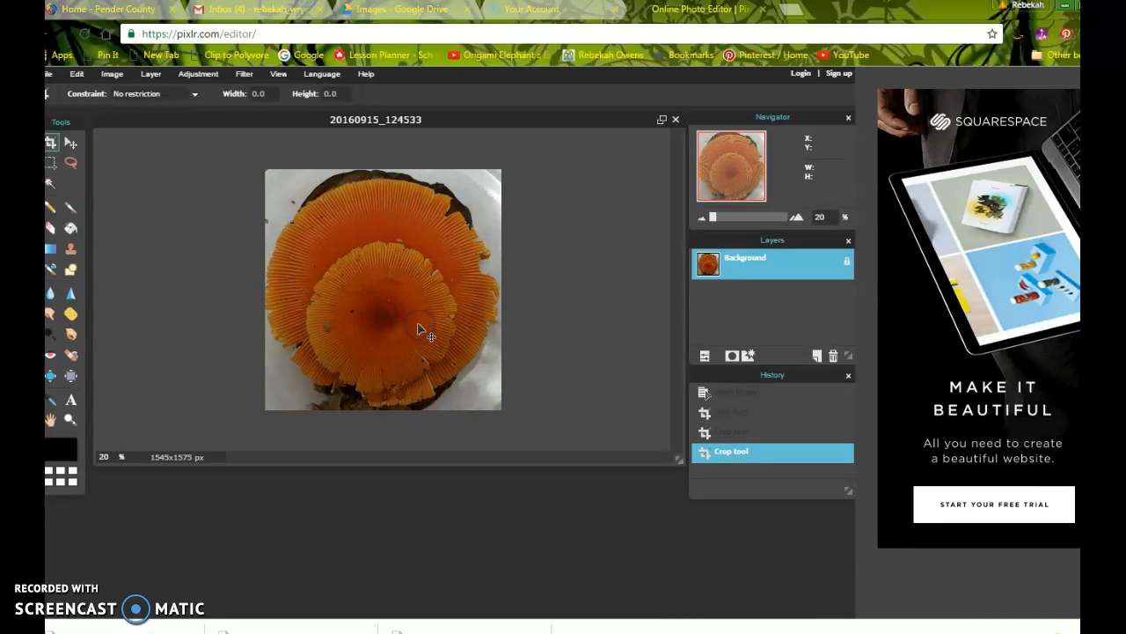
left_click(444, 337)
left_click(485, 362)
left_click(269, 261)
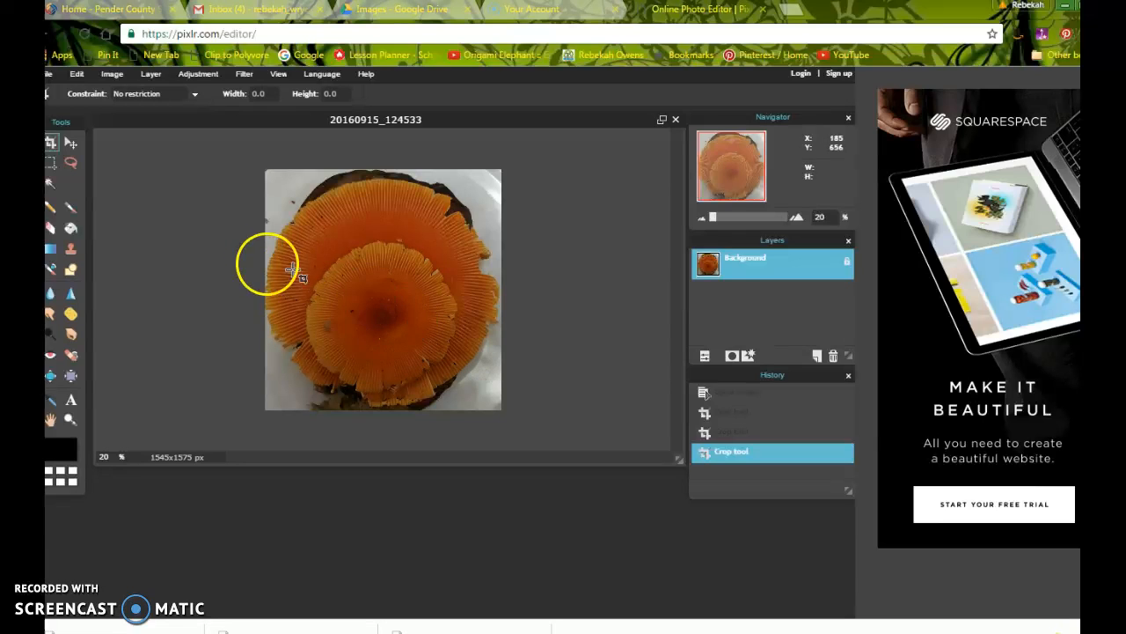
left_click(239, 252)
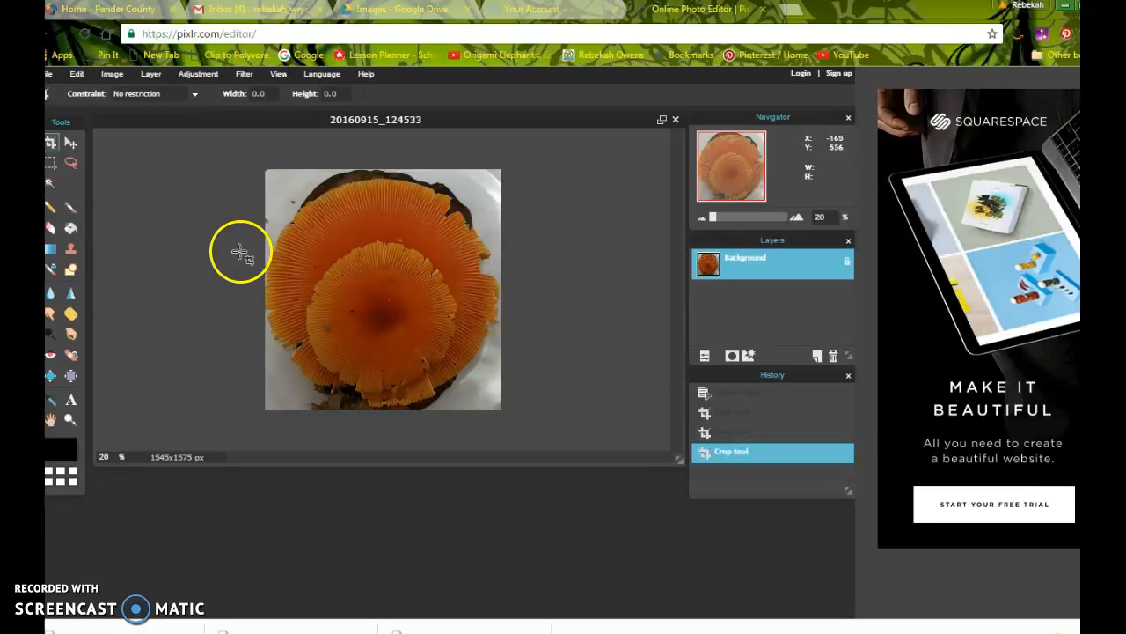
Apply the Auto levels adjustment to the cropped mushroom image.
left_click(196, 76)
left_click(195, 193)
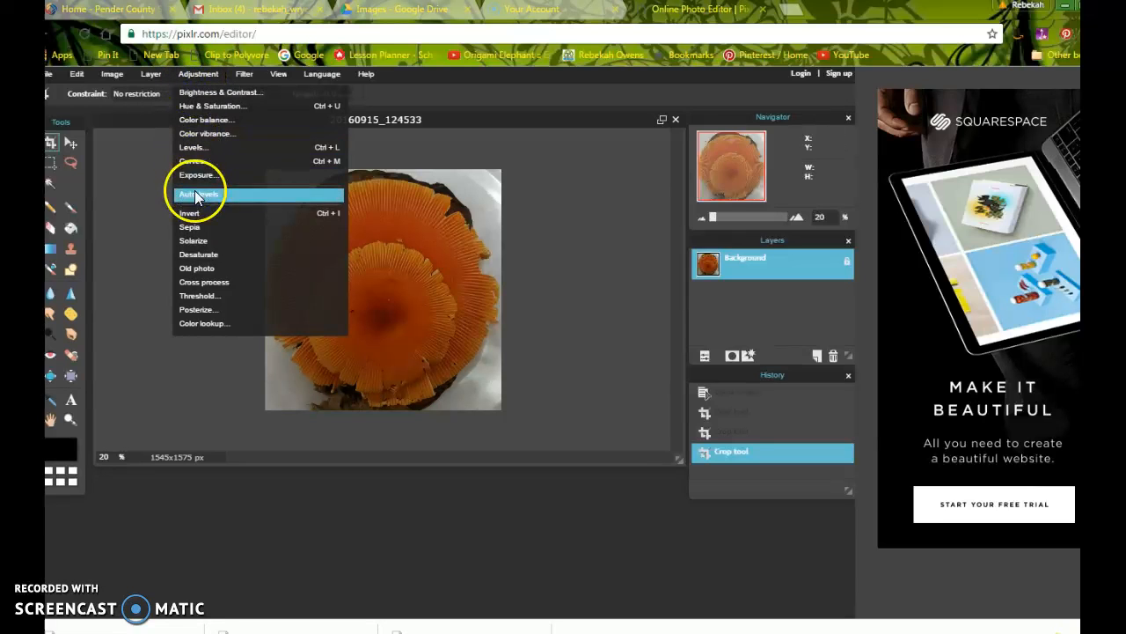
left_click(154, 255)
left_click(244, 253)
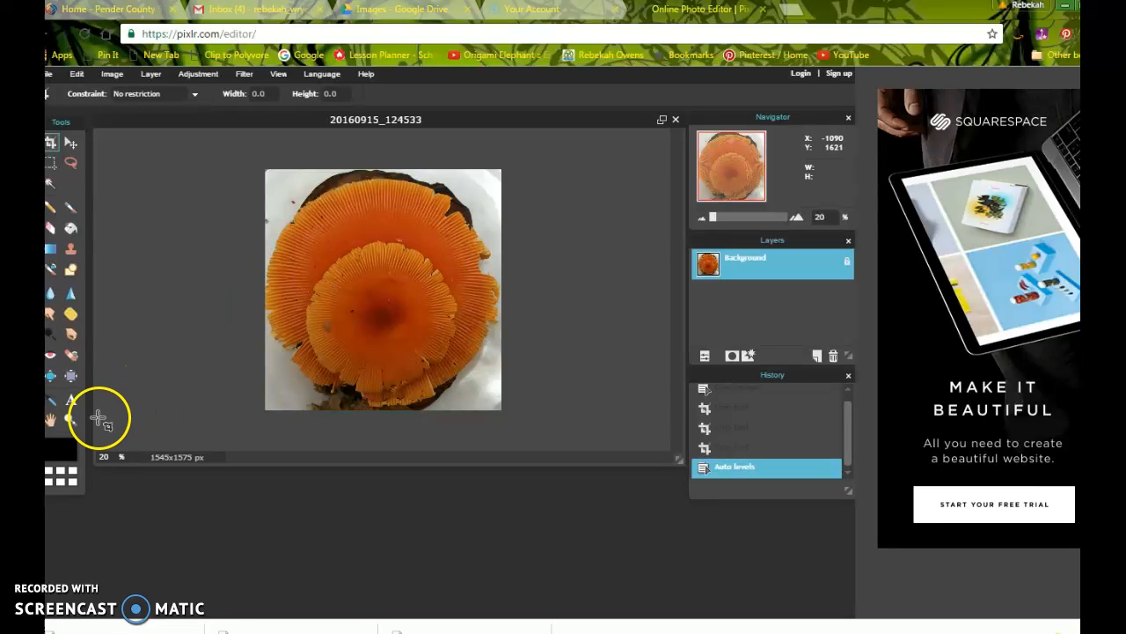
Zoom in on the mushroom to 65% and examine the inner cap and the outer edge beside it.
left_click(71, 421)
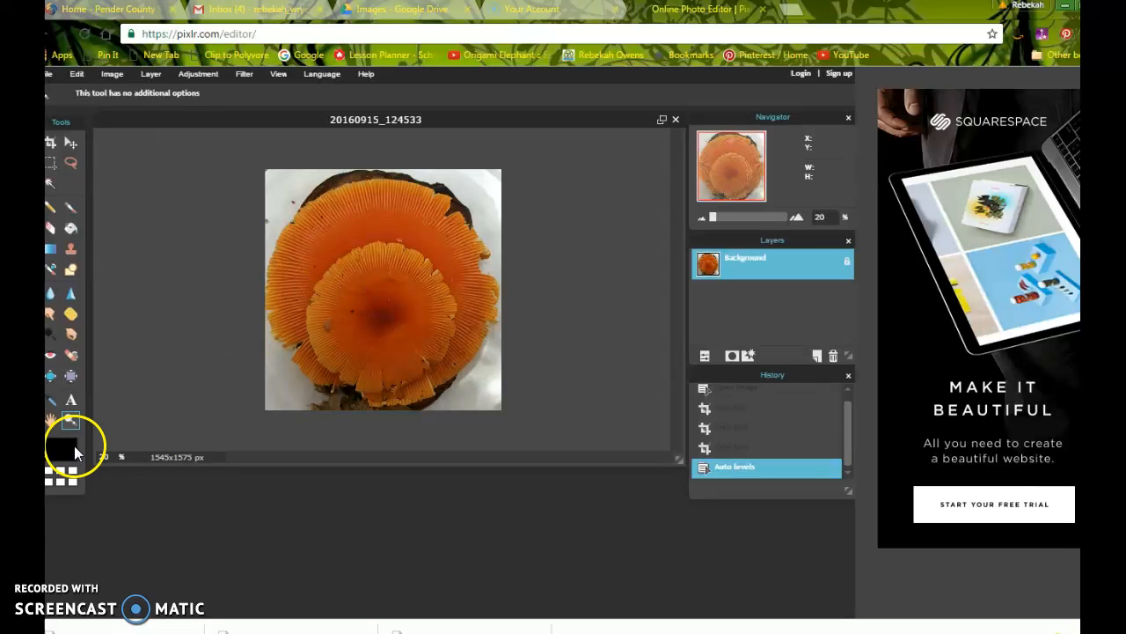
scroll(439, 298, "down", 2)
left_click(439, 298)
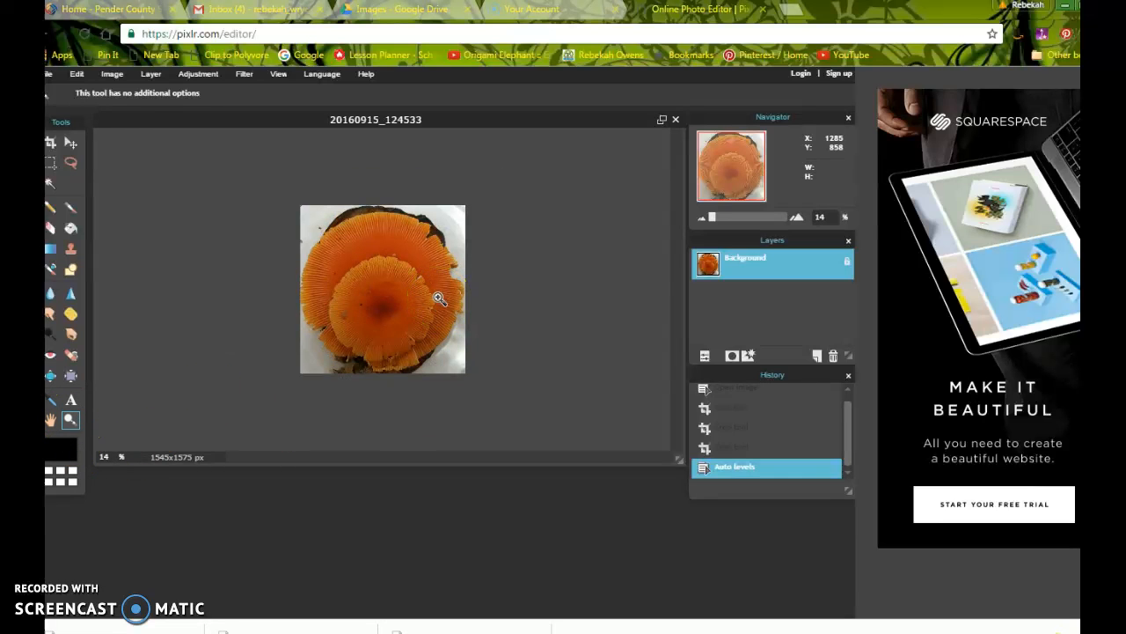
scroll(439, 301, "up", 1)
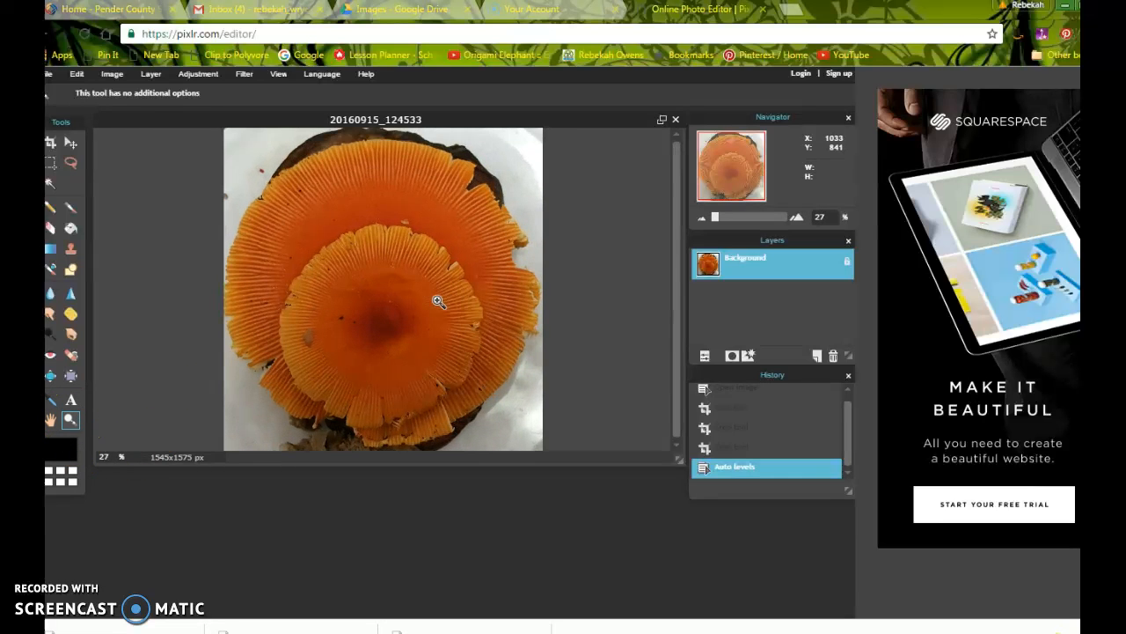
scroll(439, 301, "up", 1)
scroll(439, 301, "up", 1)
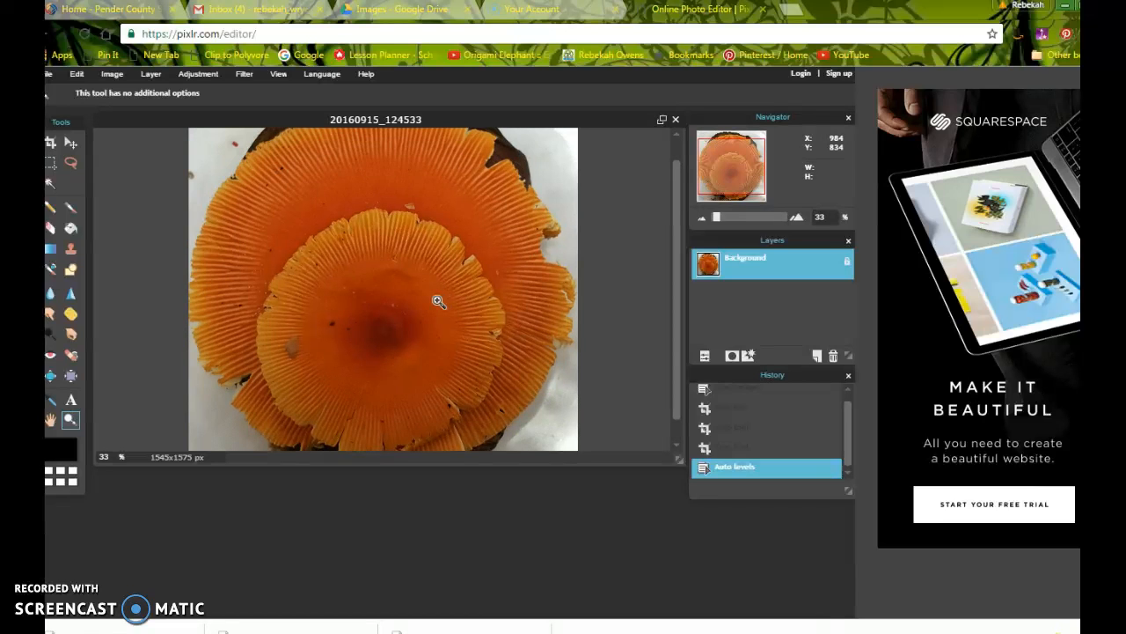
scroll(439, 301, "up", 1)
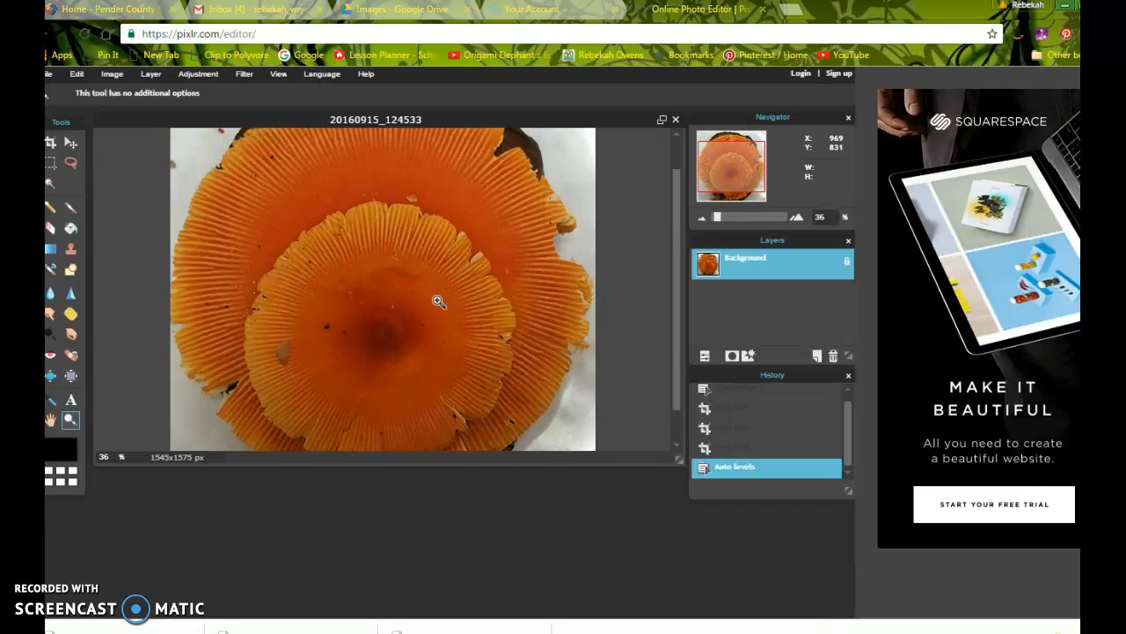
scroll(439, 301, "up", 1)
scroll(439, 301, "up", 1)
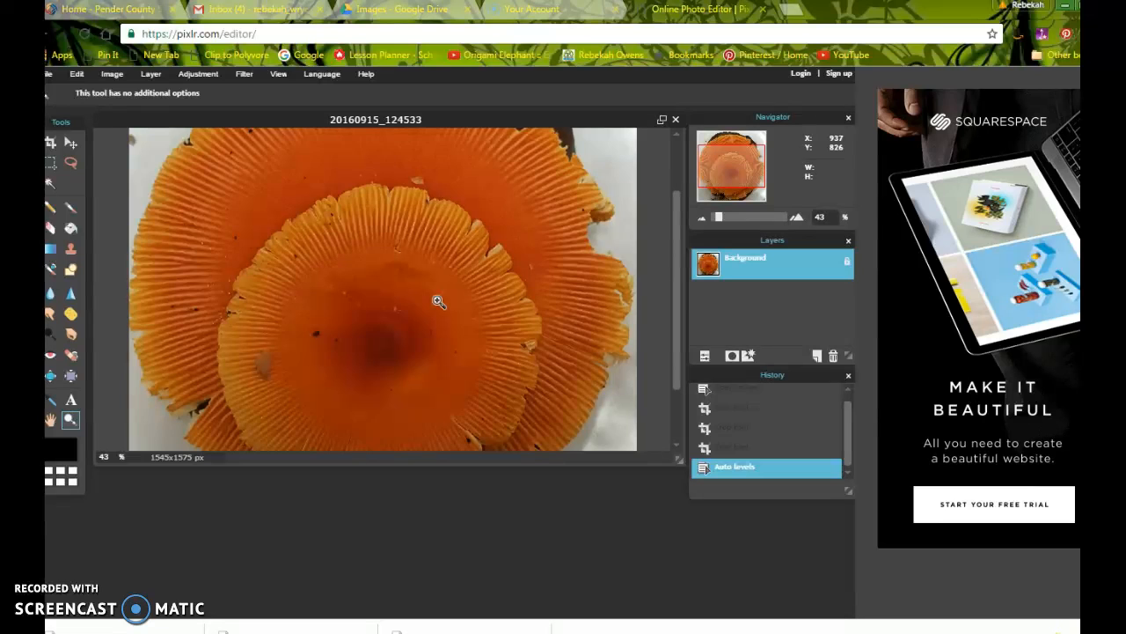
scroll(439, 301, "up", 4)
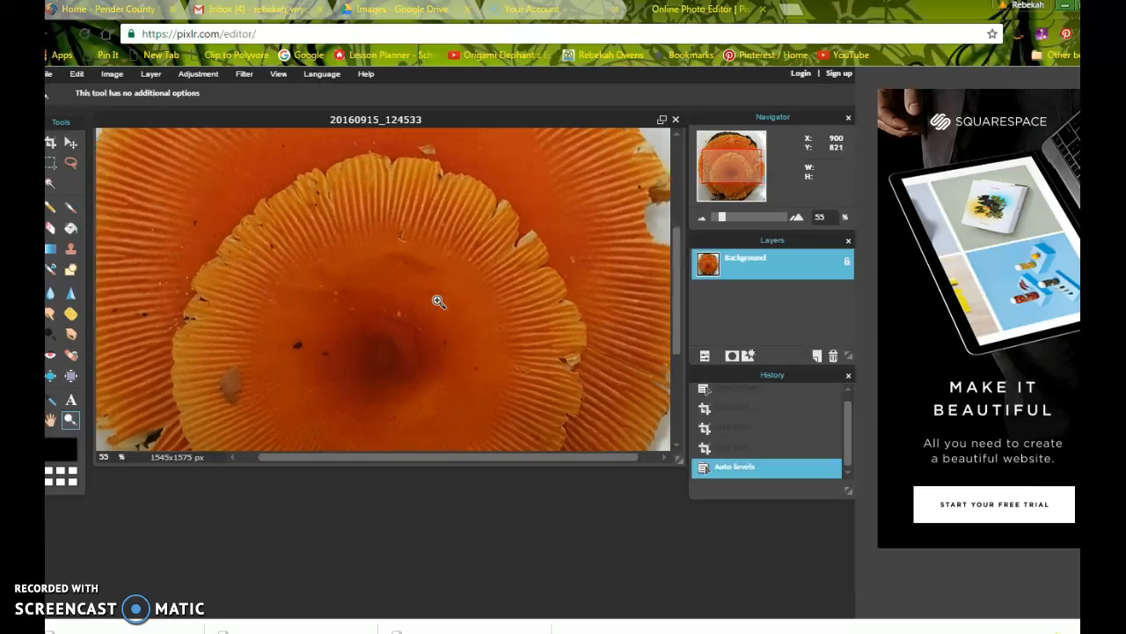
scroll(439, 301, "up", 2)
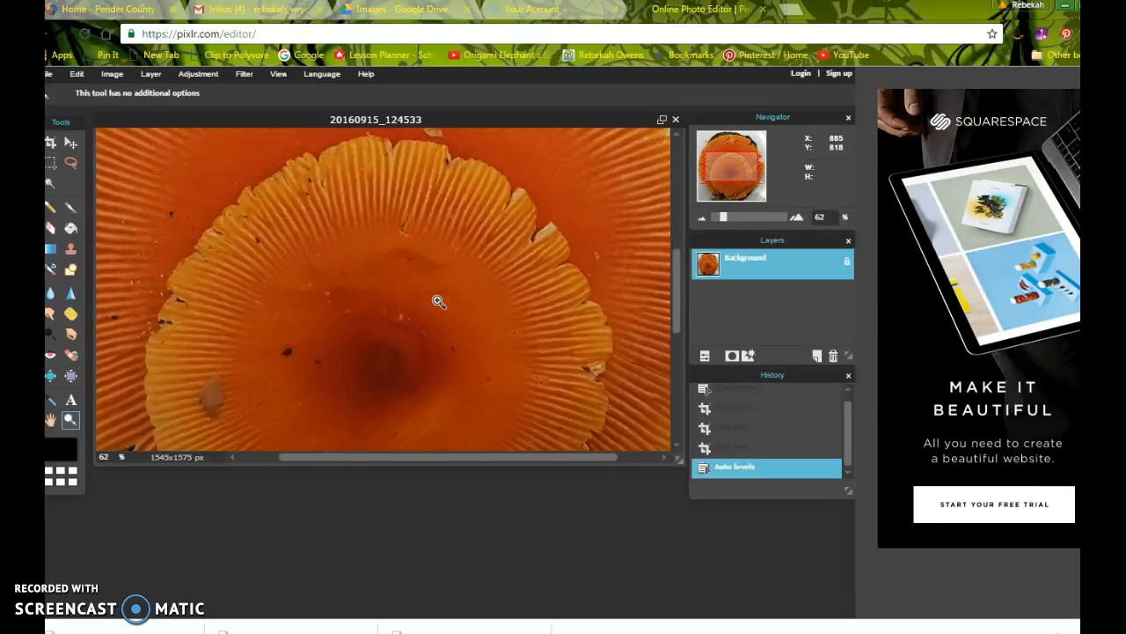
scroll(439, 301, "up", 1)
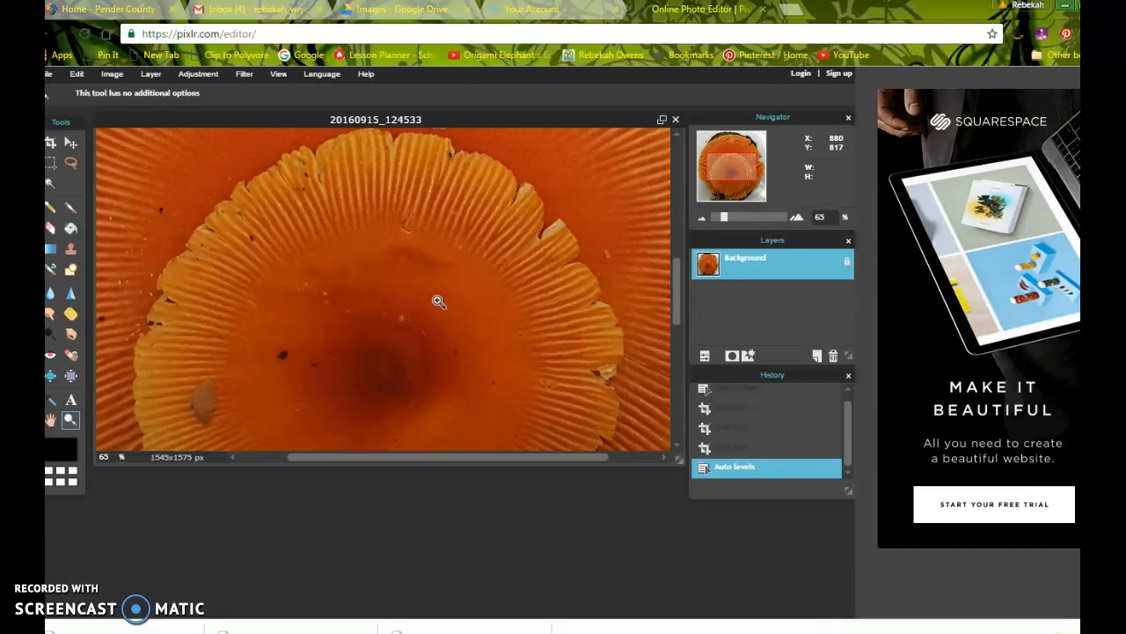
left_click_drag(729, 170, 766, 166)
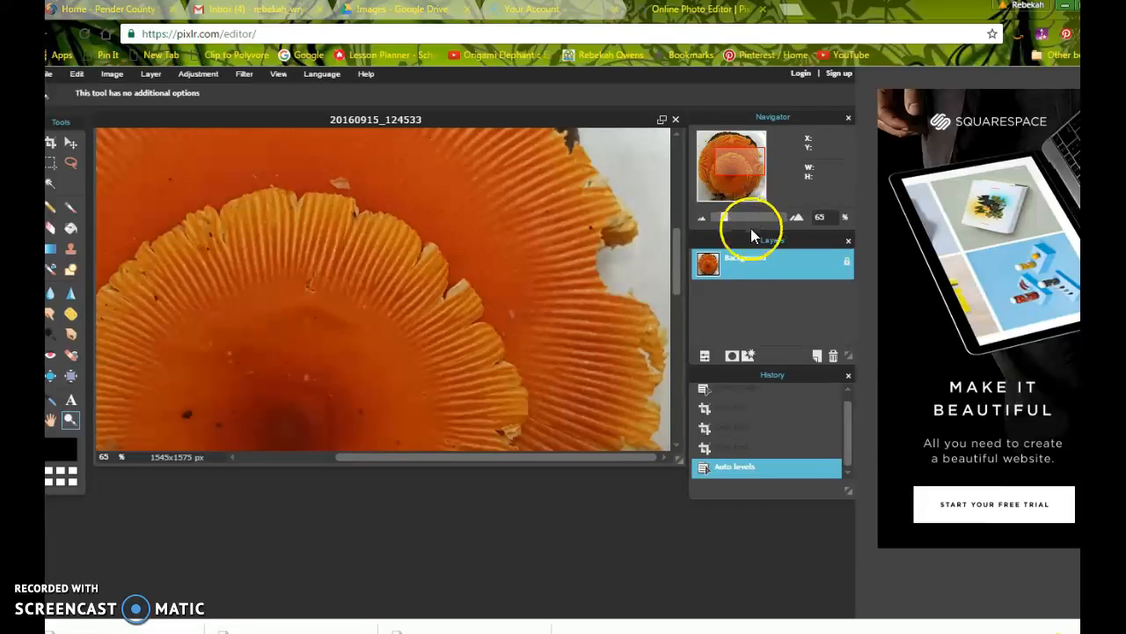
Inspect the inner cap's ridged edge at up to 800% zoom and return to a 110% view.
left_click_drag(444, 317, 487, 319)
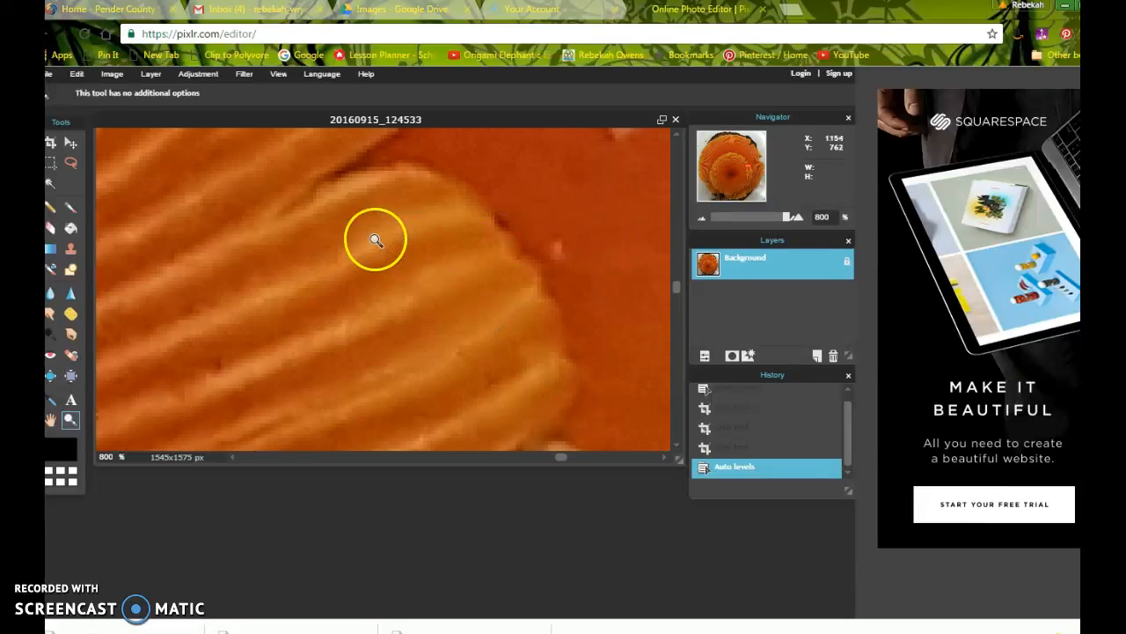
left_click_drag(375, 239, 377, 269)
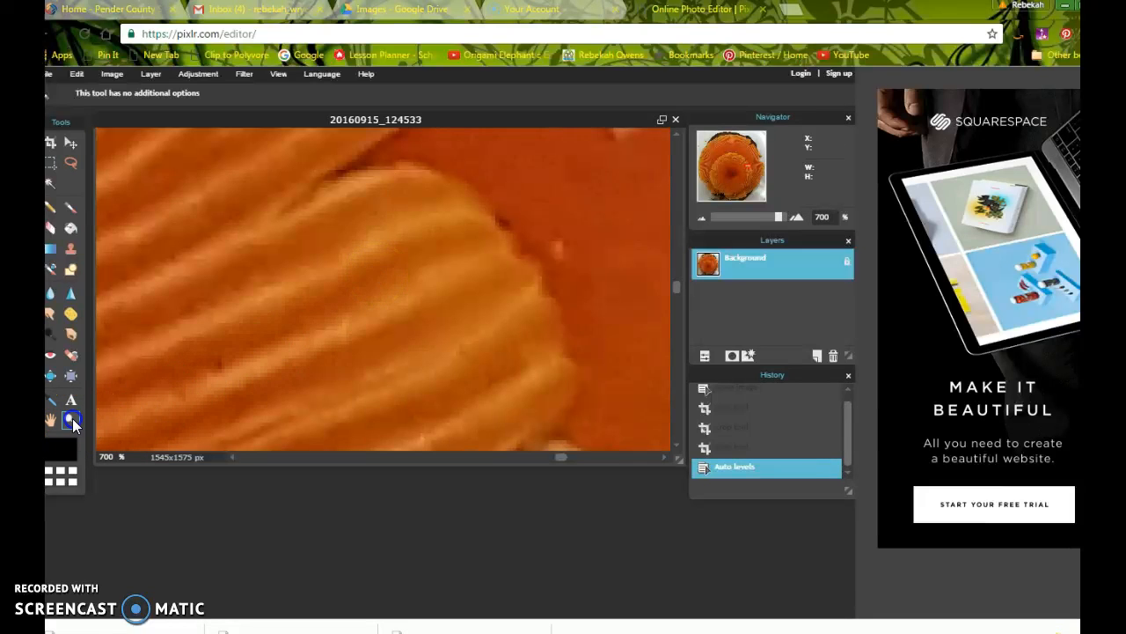
left_click(304, 393)
scroll(304, 392, "down", 2)
scroll(303, 393, "down", 5)
scroll(303, 392, "down", 3)
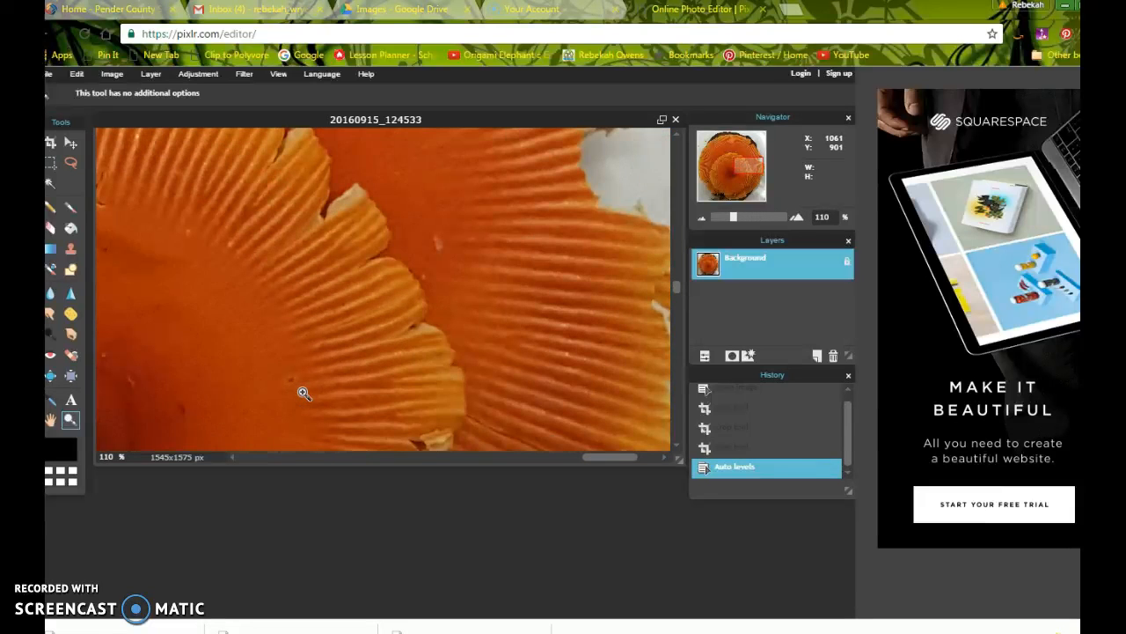
Examine the ridges between the inner cap and the outer rim, widening the view to 74%.
left_click(314, 367)
left_click(82, 142)
left_click(720, 151)
left_click_drag(739, 160, 739, 156)
scroll(417, 236, "down", 5)
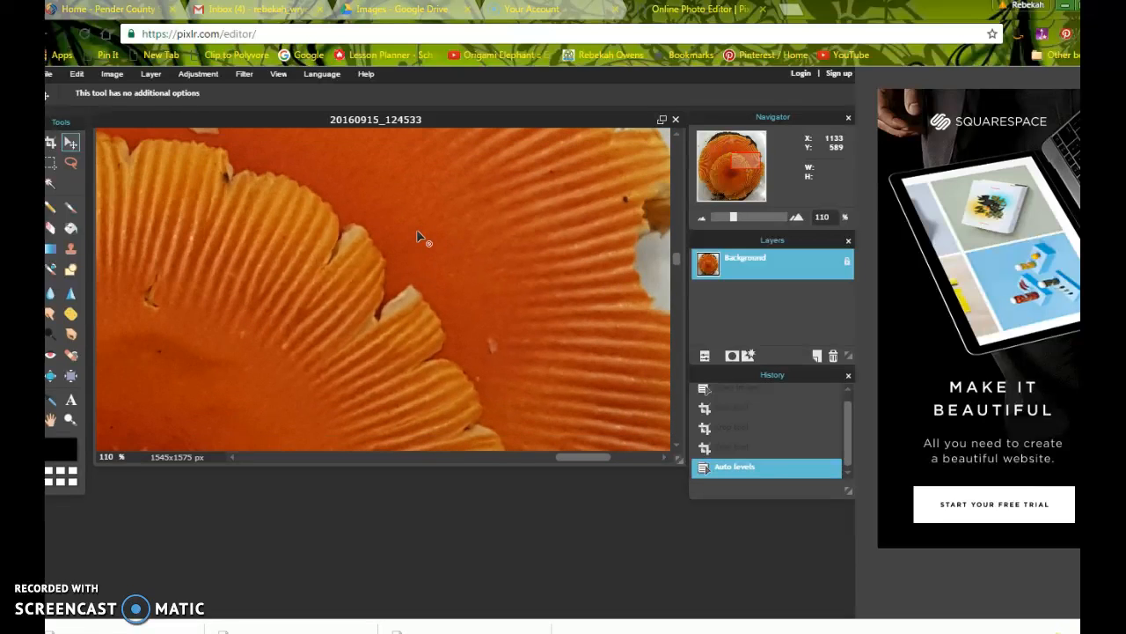
left_click(728, 167)
left_click_drag(719, 167, 735, 160)
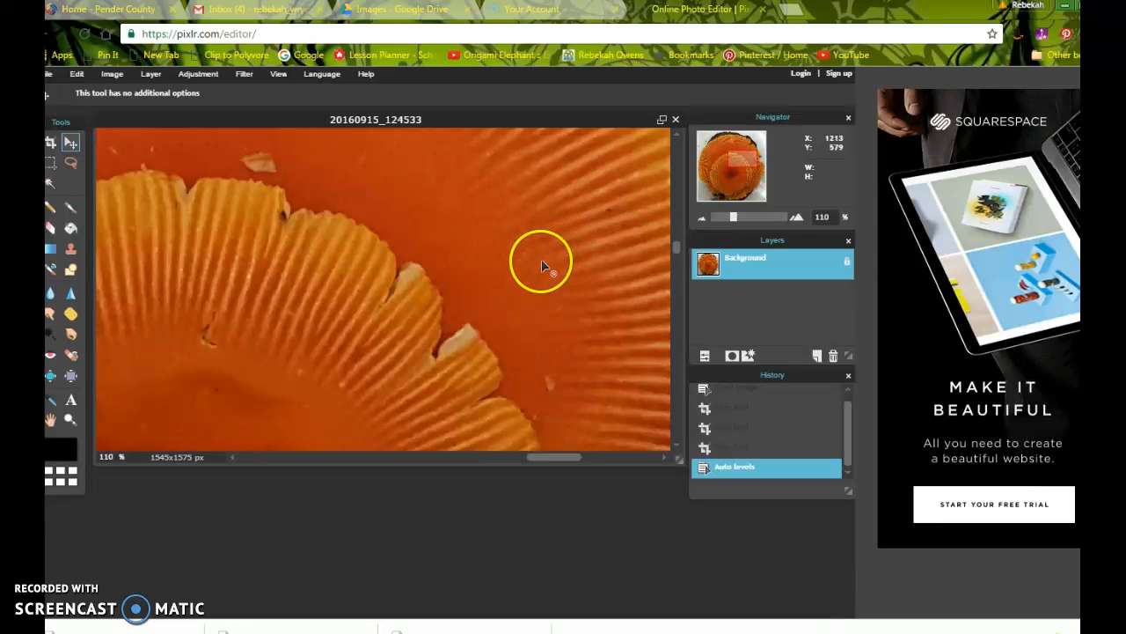
scroll(541, 266, "up", 1)
scroll(539, 259, "down", 3)
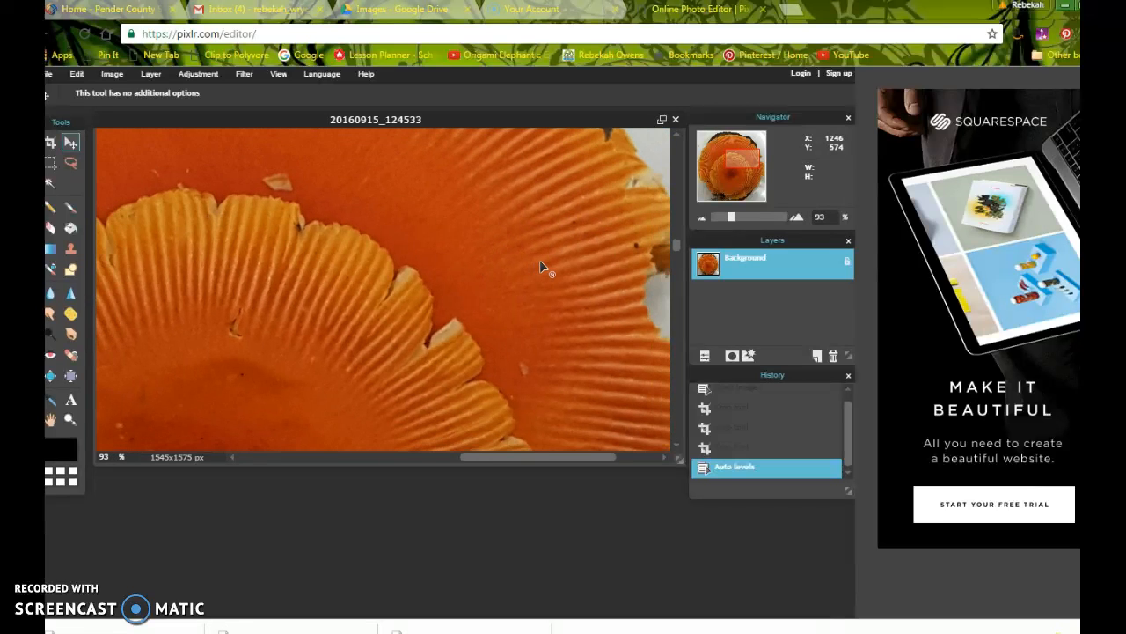
scroll(540, 262, "down", 1)
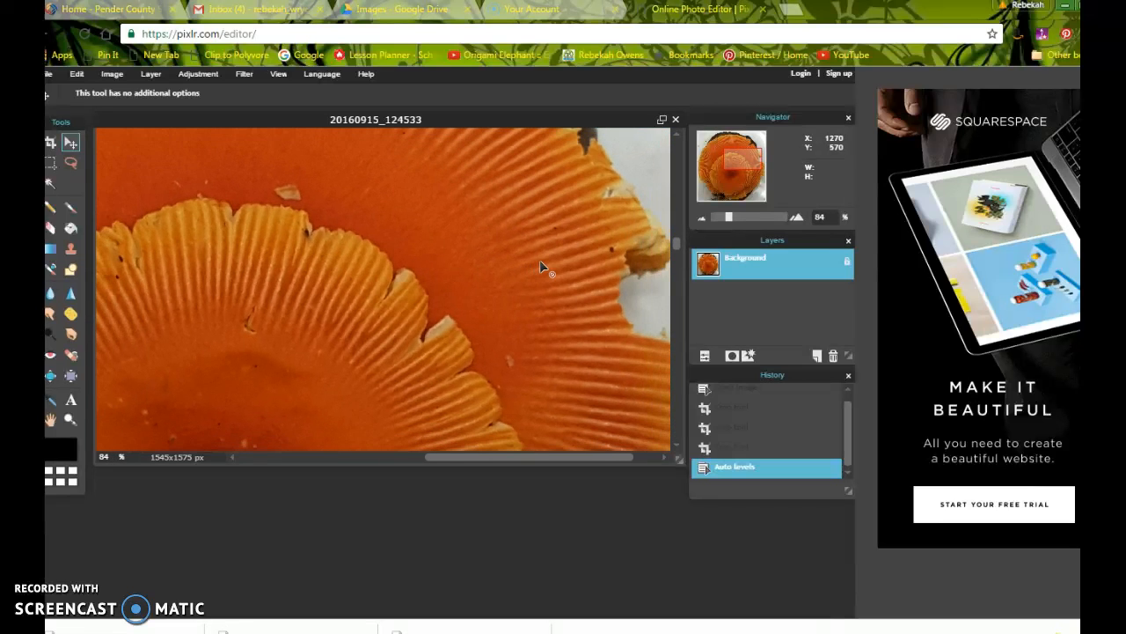
scroll(540, 263, "down", 3)
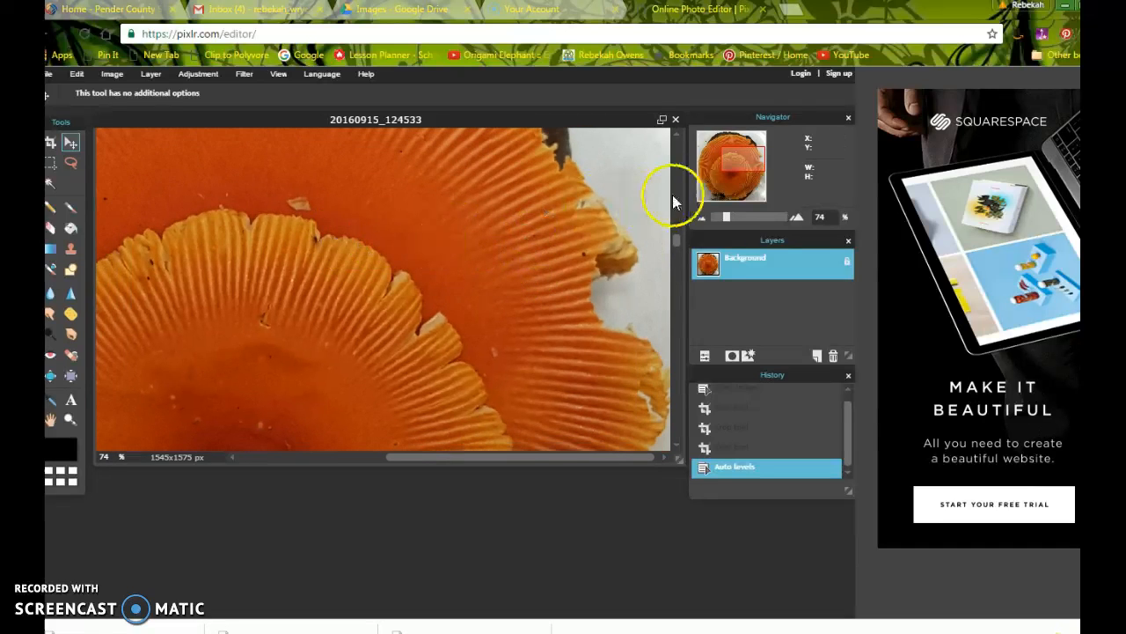
Crop the image to the upper half of the inner cap and the ridges above it, about 973 x 547 px.
mouse_move(744, 163)
left_mouse_down()
mouse_move(735, 170)
mouse_move(751, 154)
mouse_move(724, 145)
mouse_move(731, 157)
left_mouse_up()
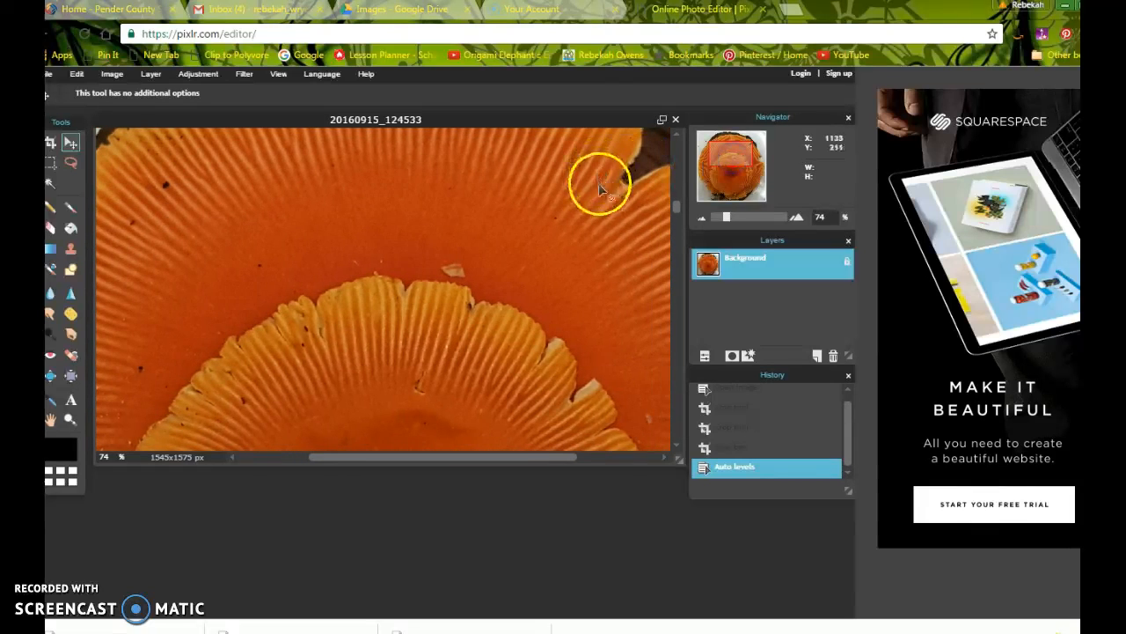
scroll(599, 185, "up", 1)
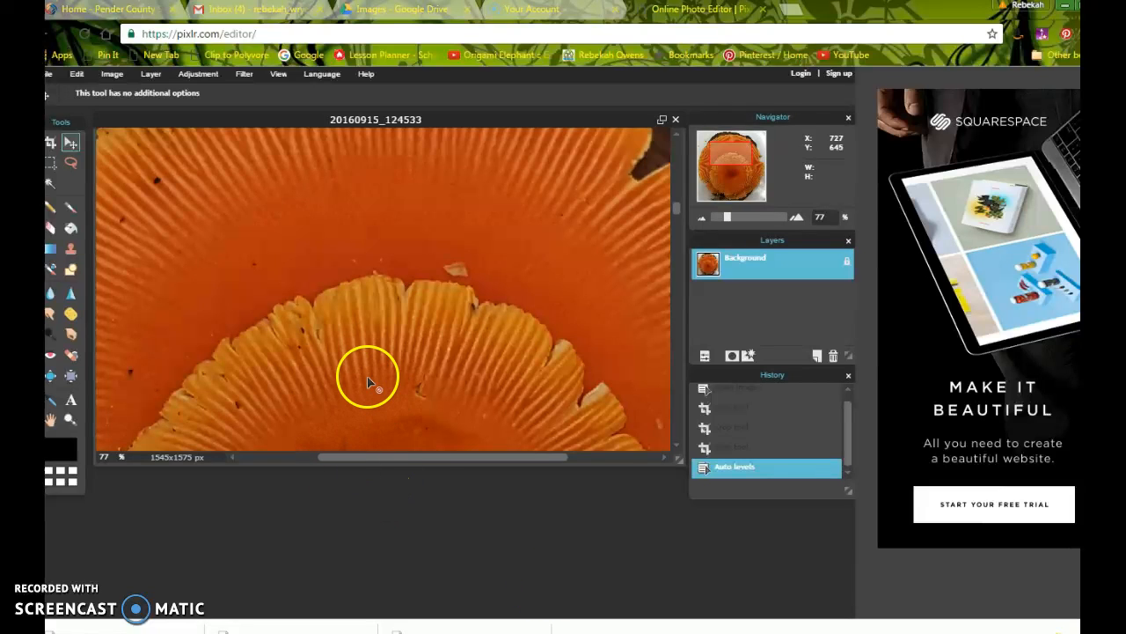
left_click(55, 146)
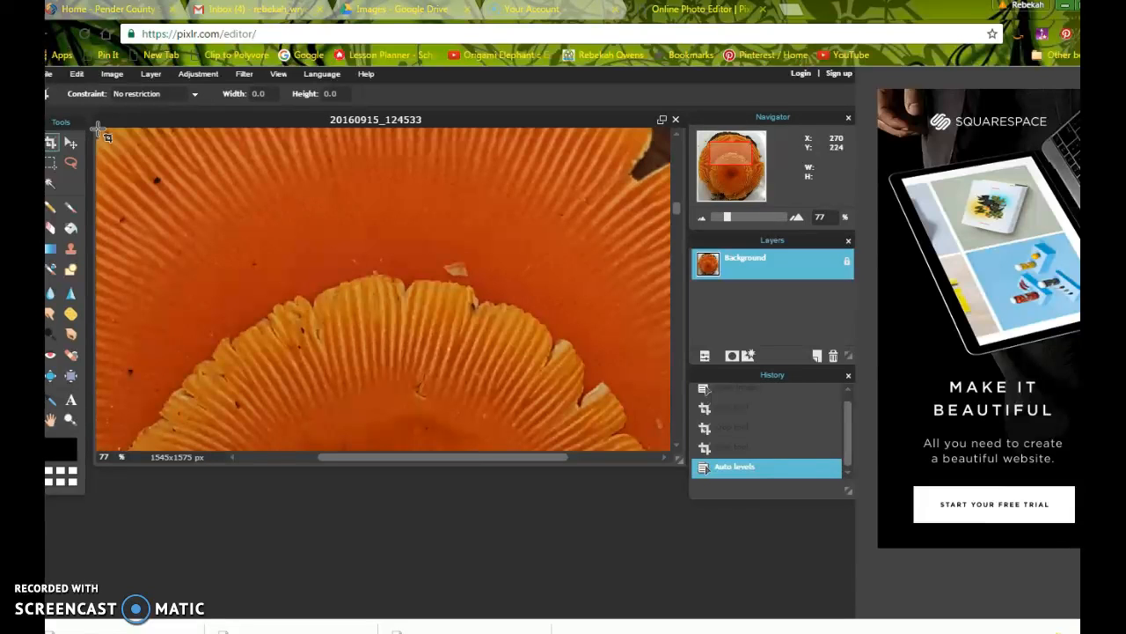
left_click_drag(102, 132, 671, 453)
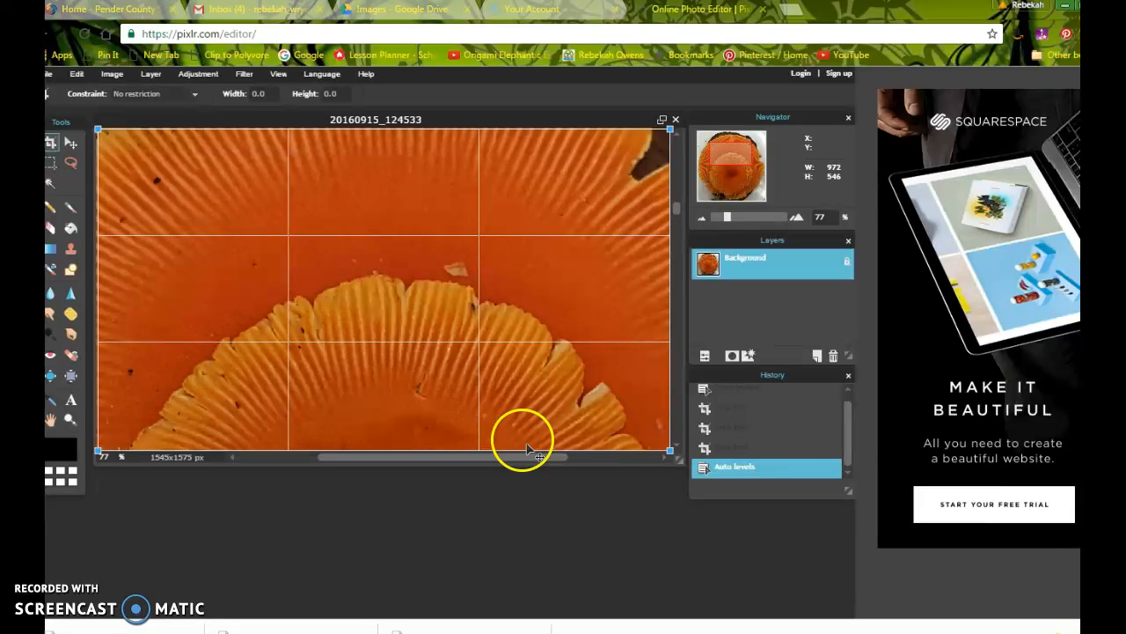
left_click(212, 273)
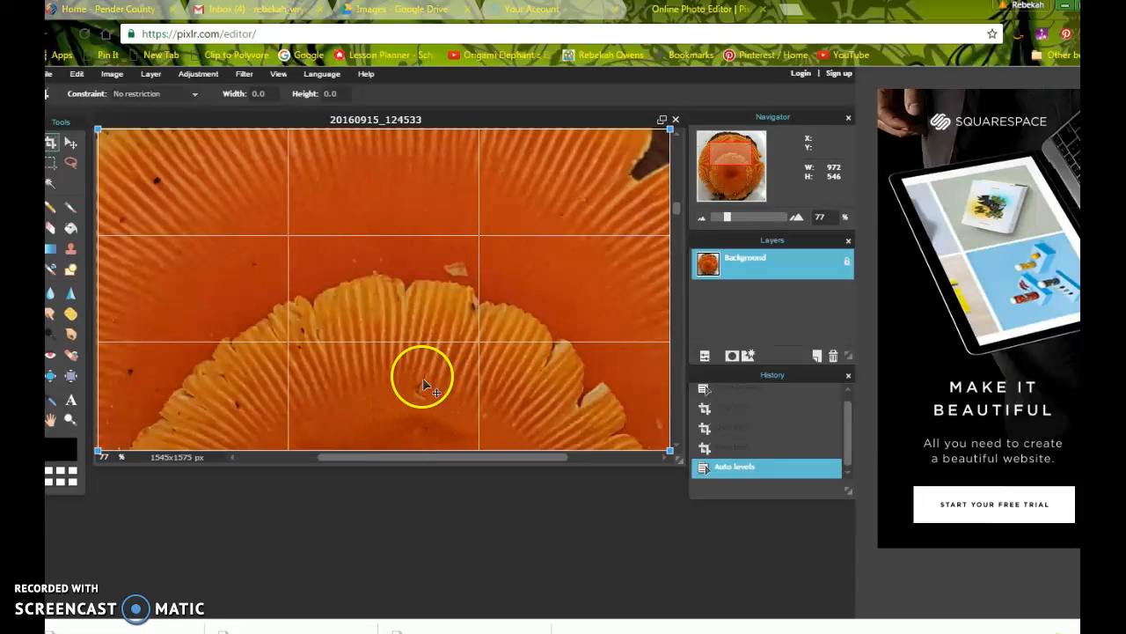
left_click(347, 374)
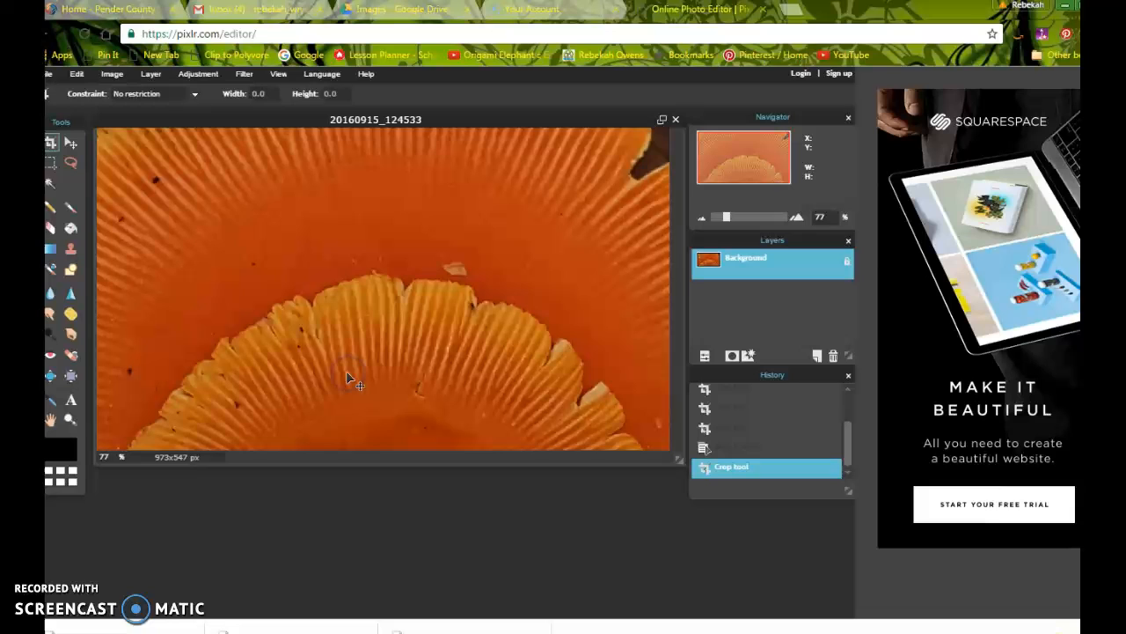
Save the image to the computer's Pictures library as a JPEG named sunshine with quality 100.
left_click(51, 74)
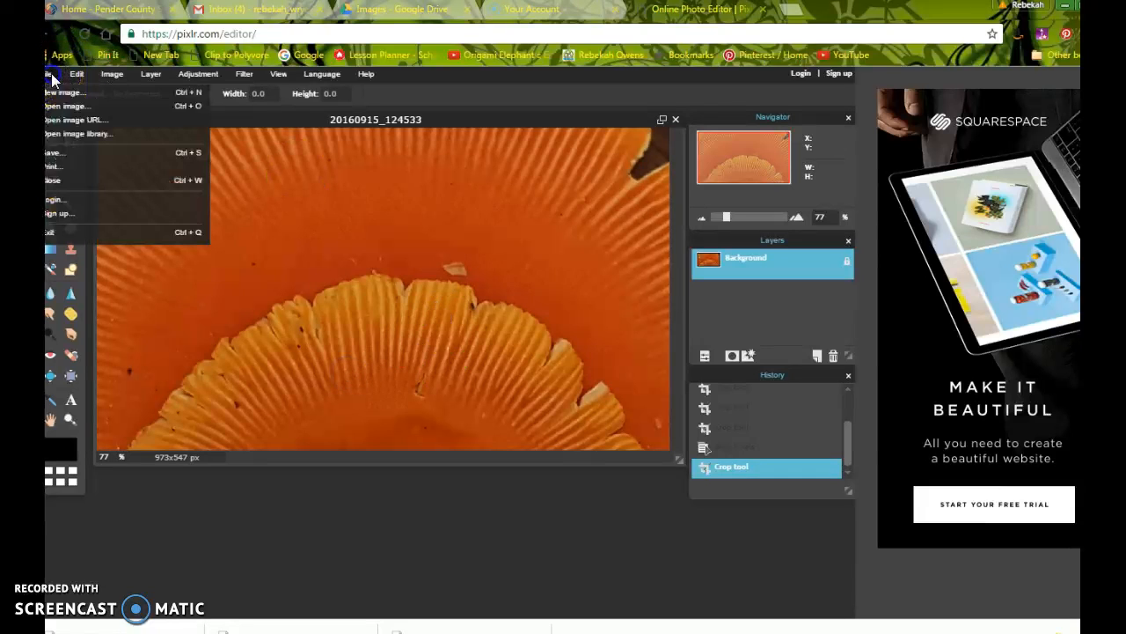
left_click(60, 153)
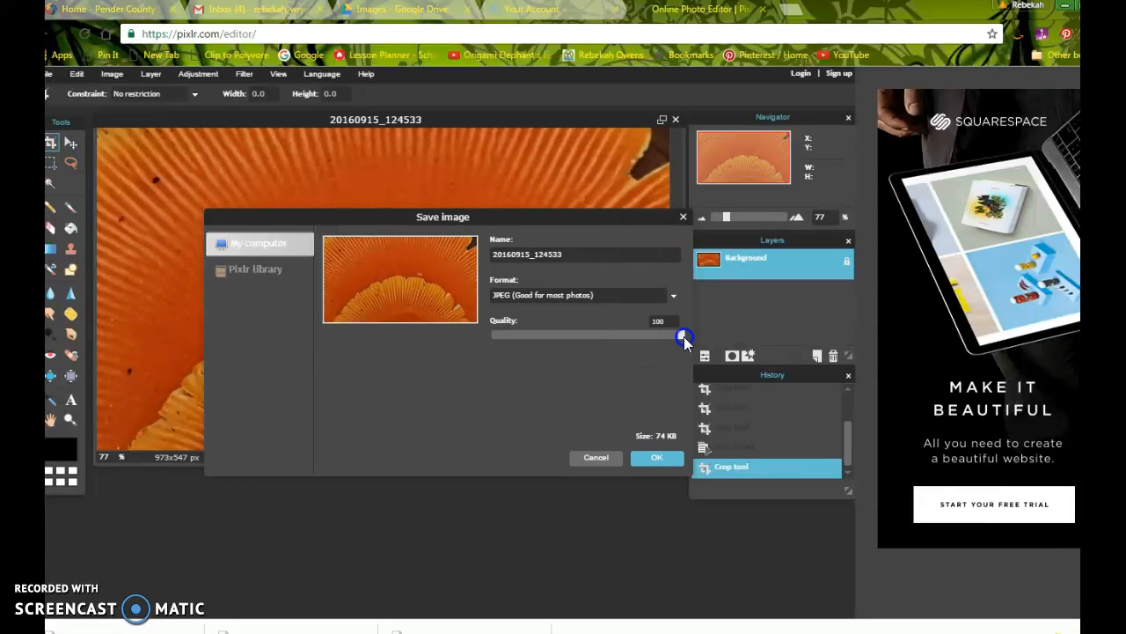
left_click_drag(575, 253, 470, 253)
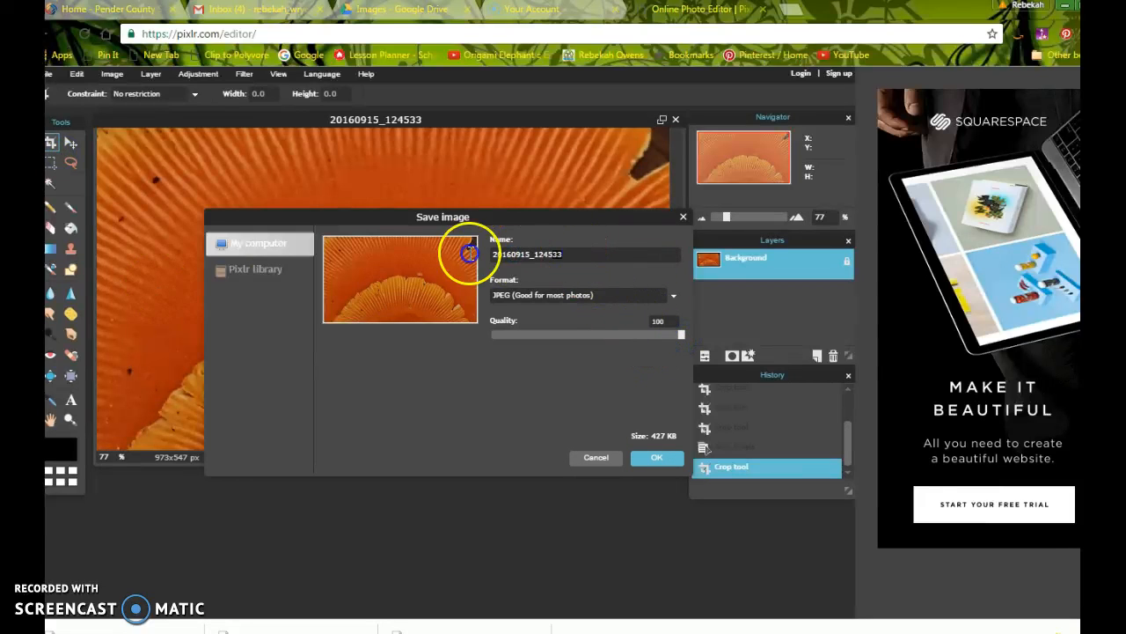
left_click(568, 253)
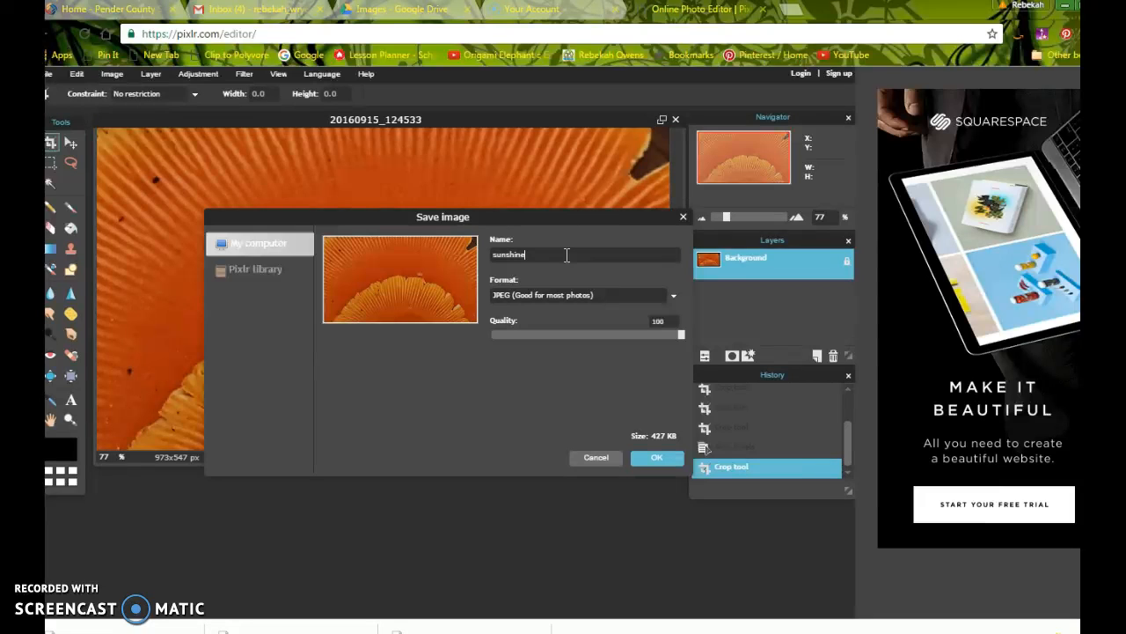
left_click(657, 457)
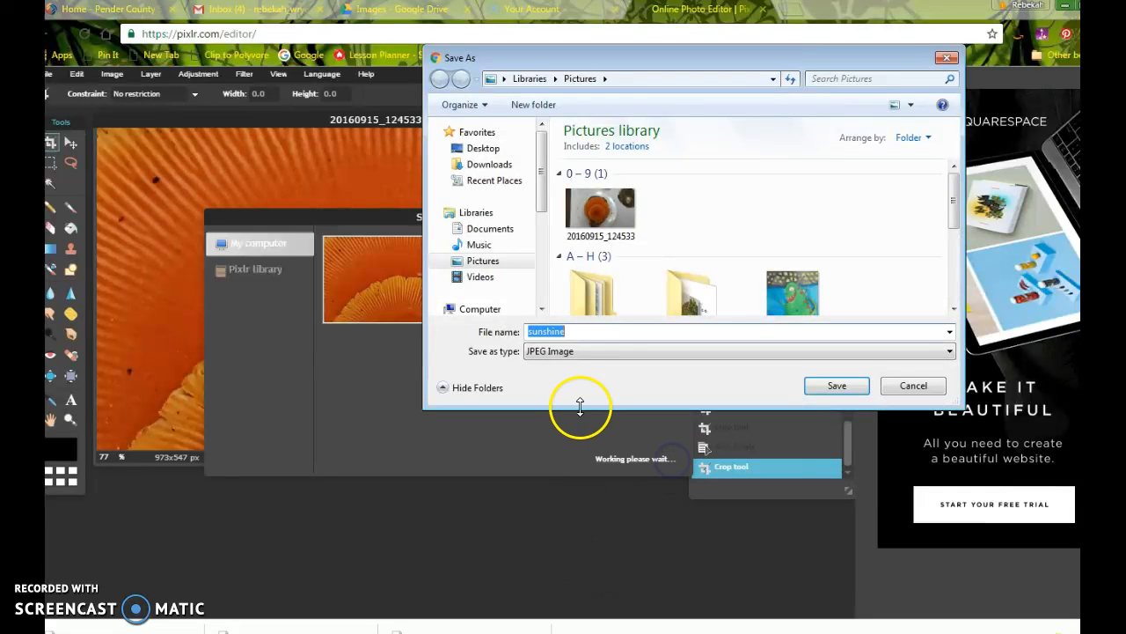
left_click(836, 389)
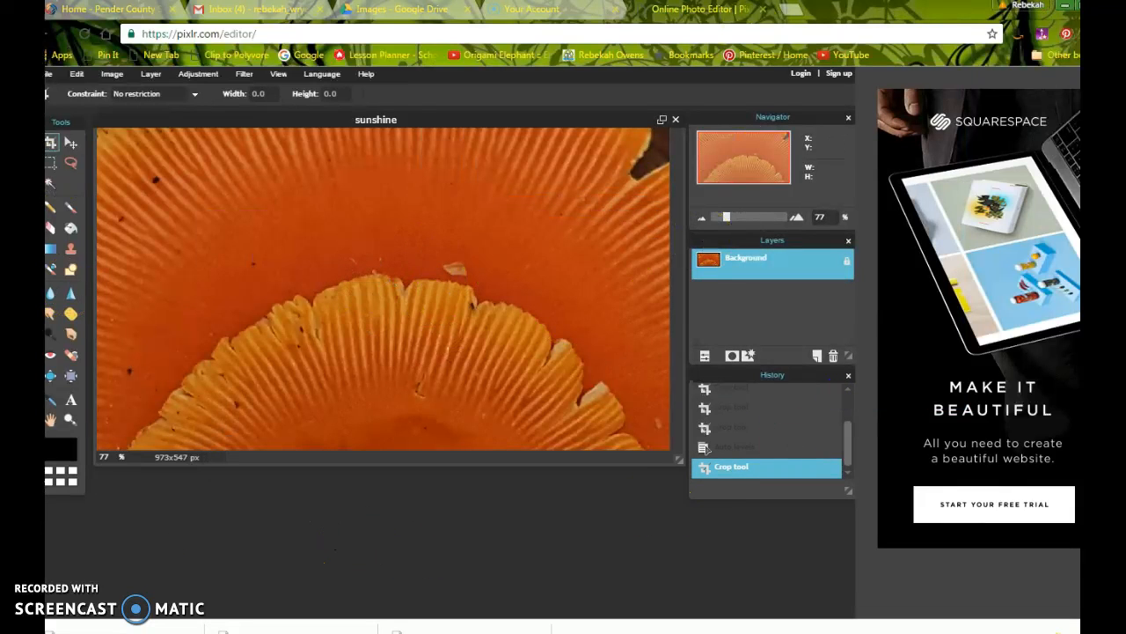
Switch to Google Drive and open the edited folder inside Images.
left_click(418, 10)
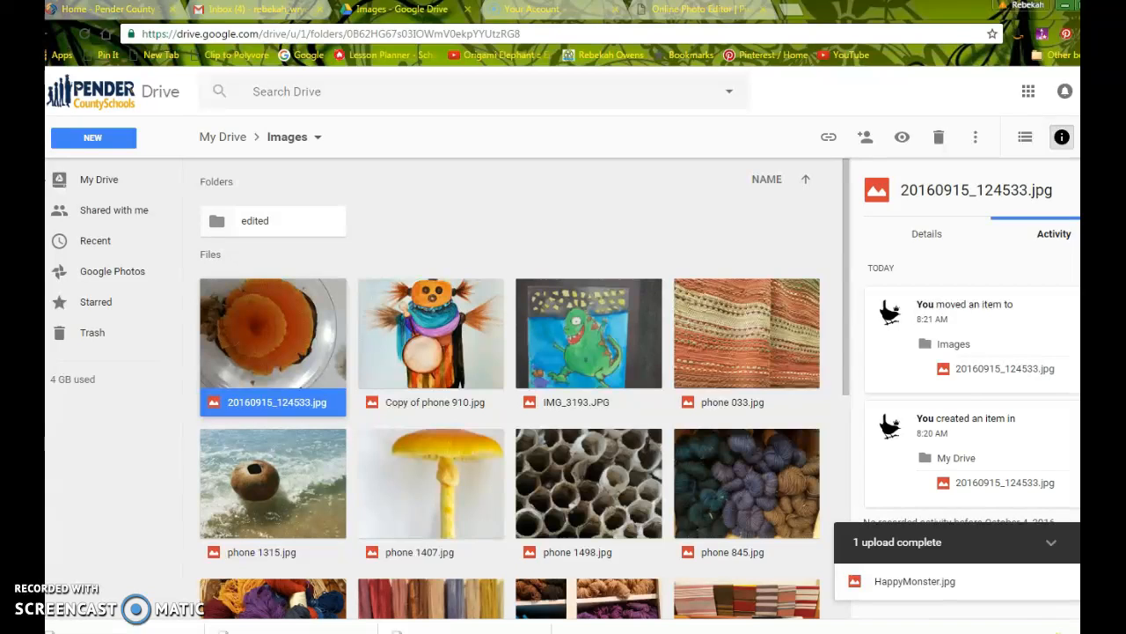
left_click(371, 247)
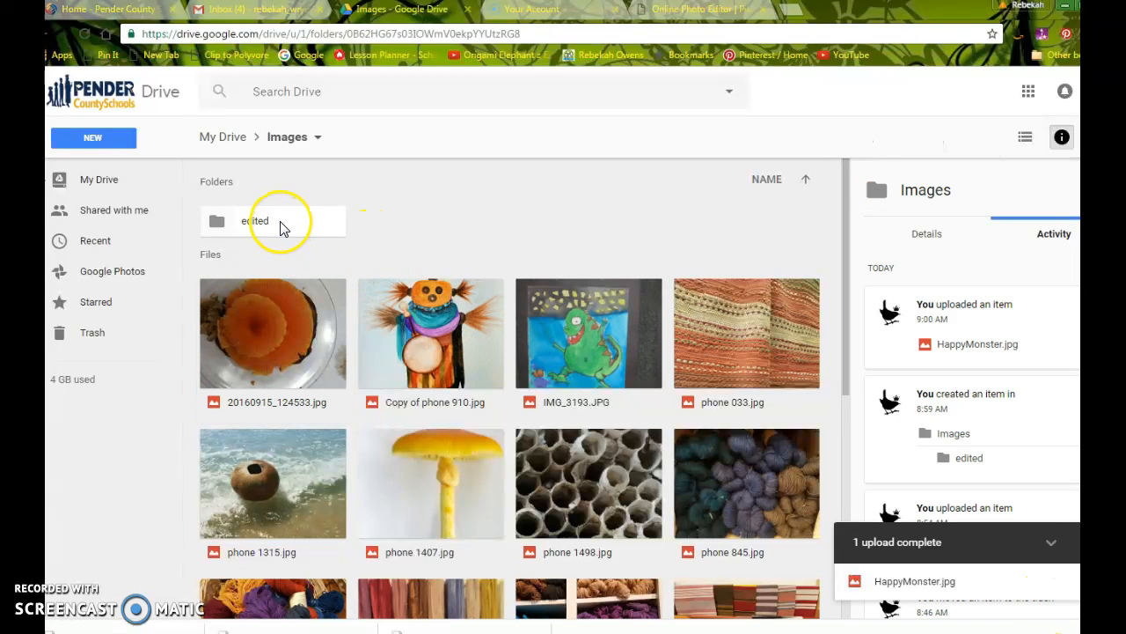
double_click(280, 221)
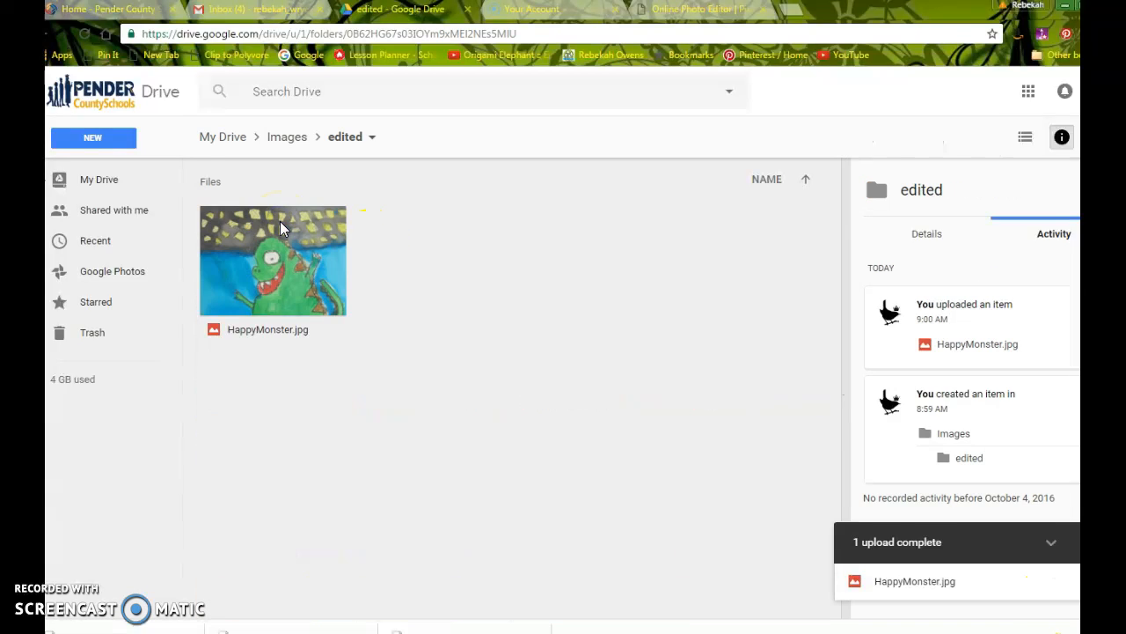
Upload the sunshine image from the Pictures library into the edited folder.
left_click(91, 139)
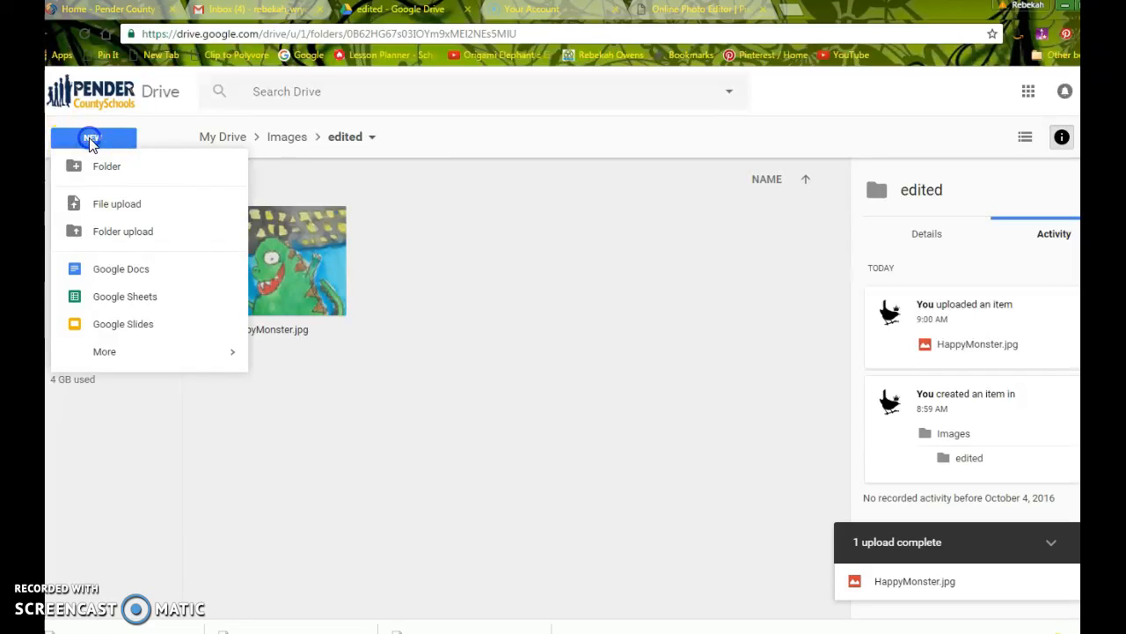
left_click(96, 204)
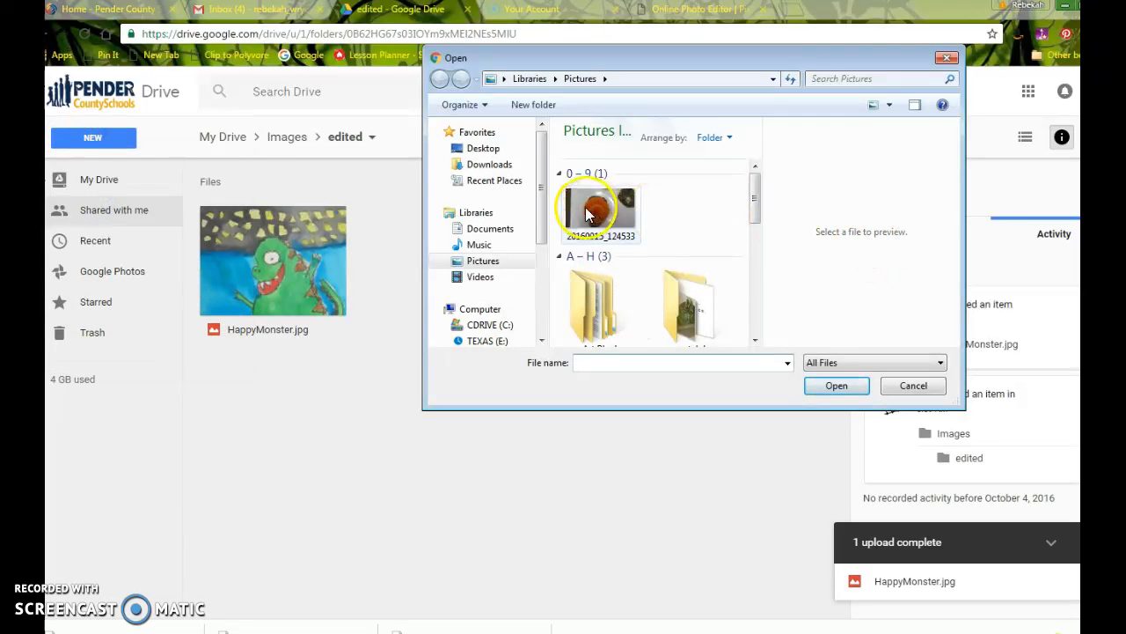
left_click_drag(752, 206, 753, 343)
left_click(601, 312)
left_click(835, 385)
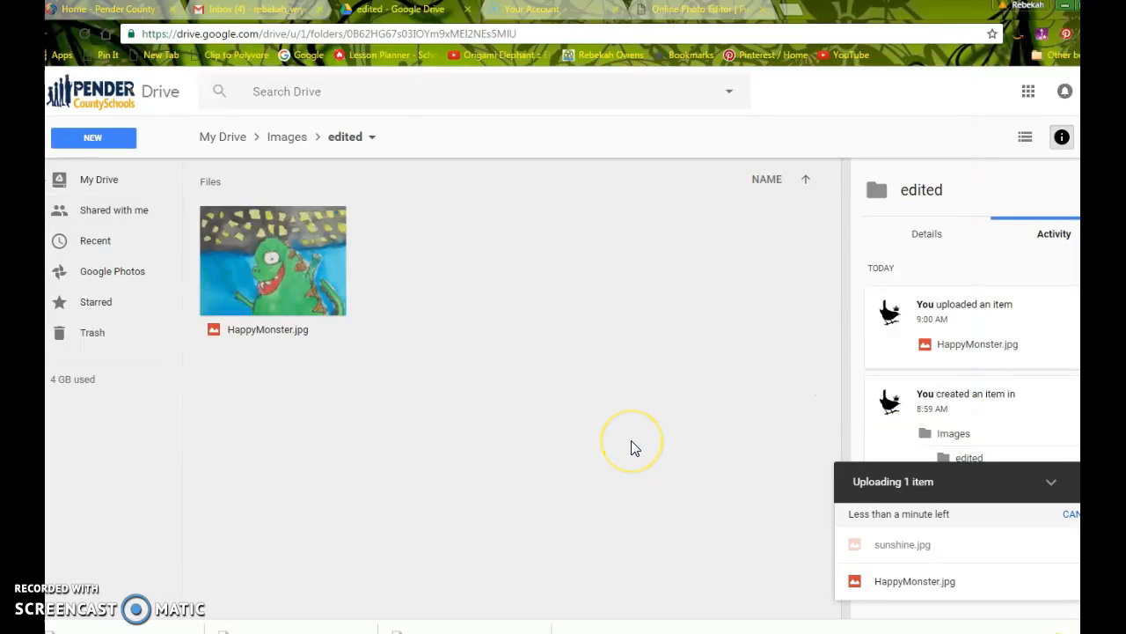
right_click(630, 440)
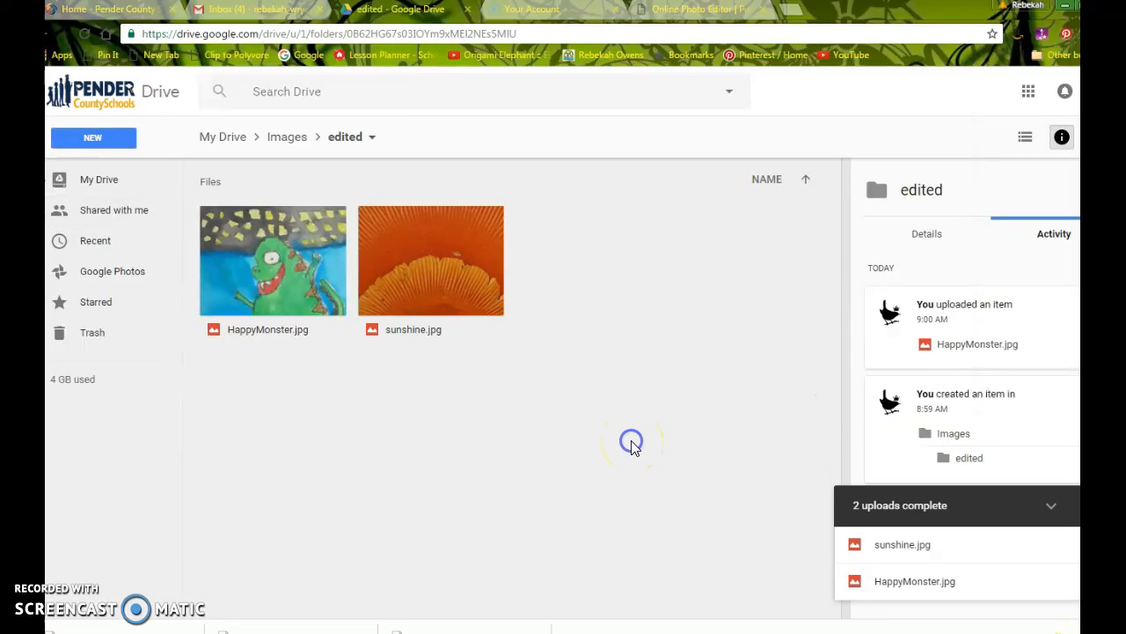